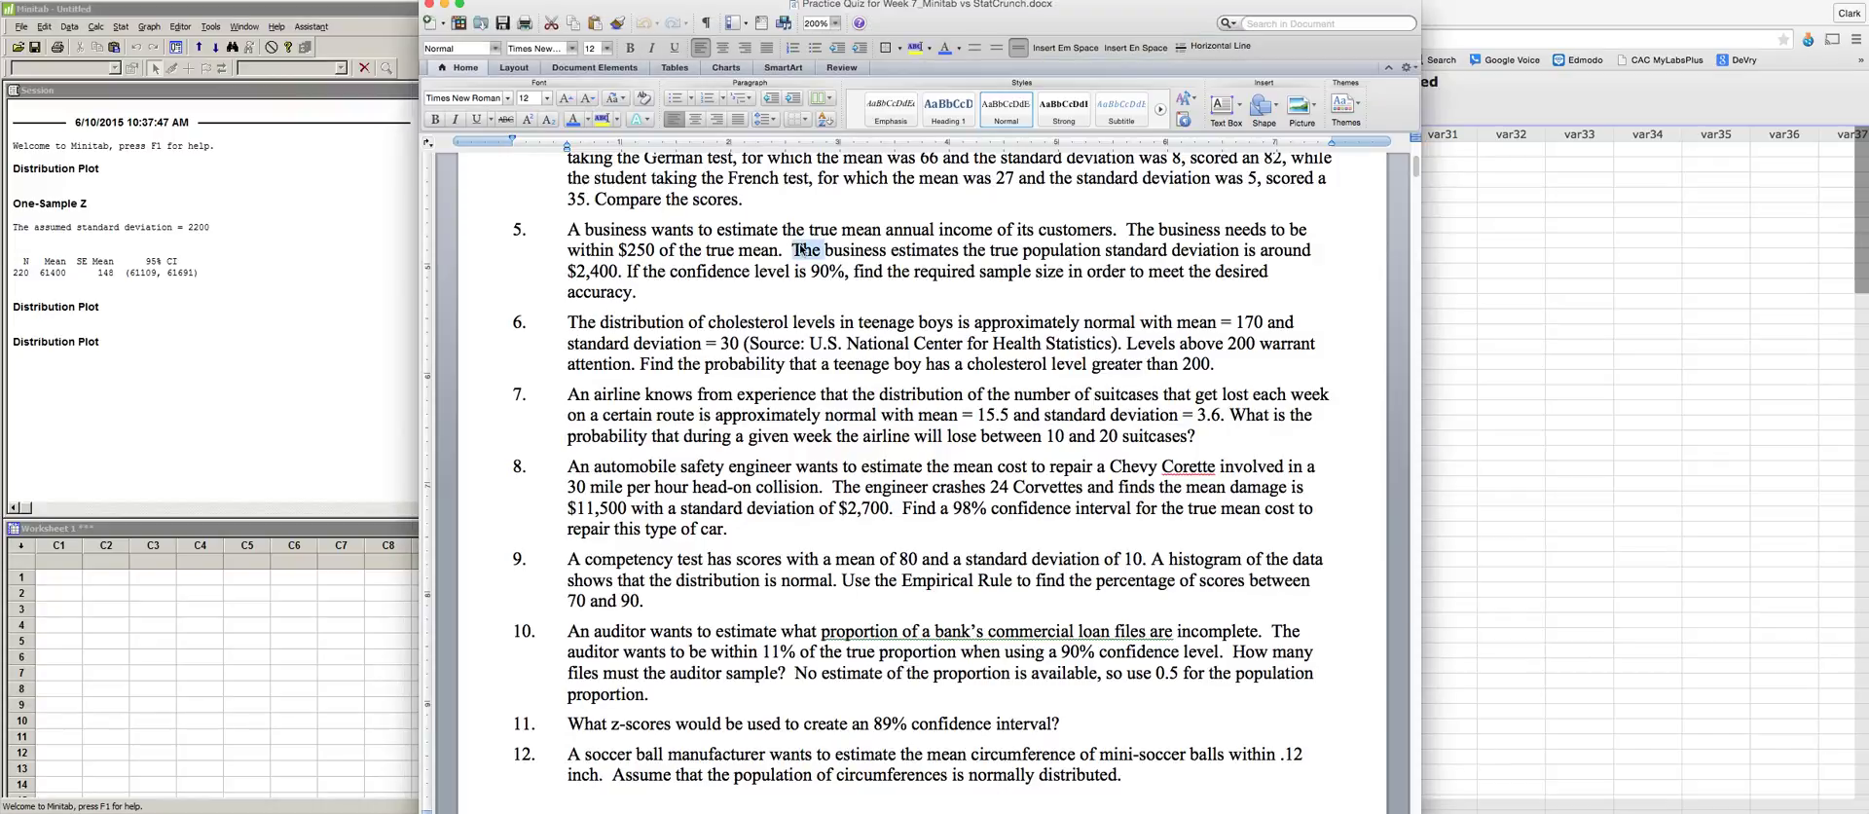
Select the problem 5 paragraph on estimating mean income within $250 at 90% confidence.
triple_click(828, 271)
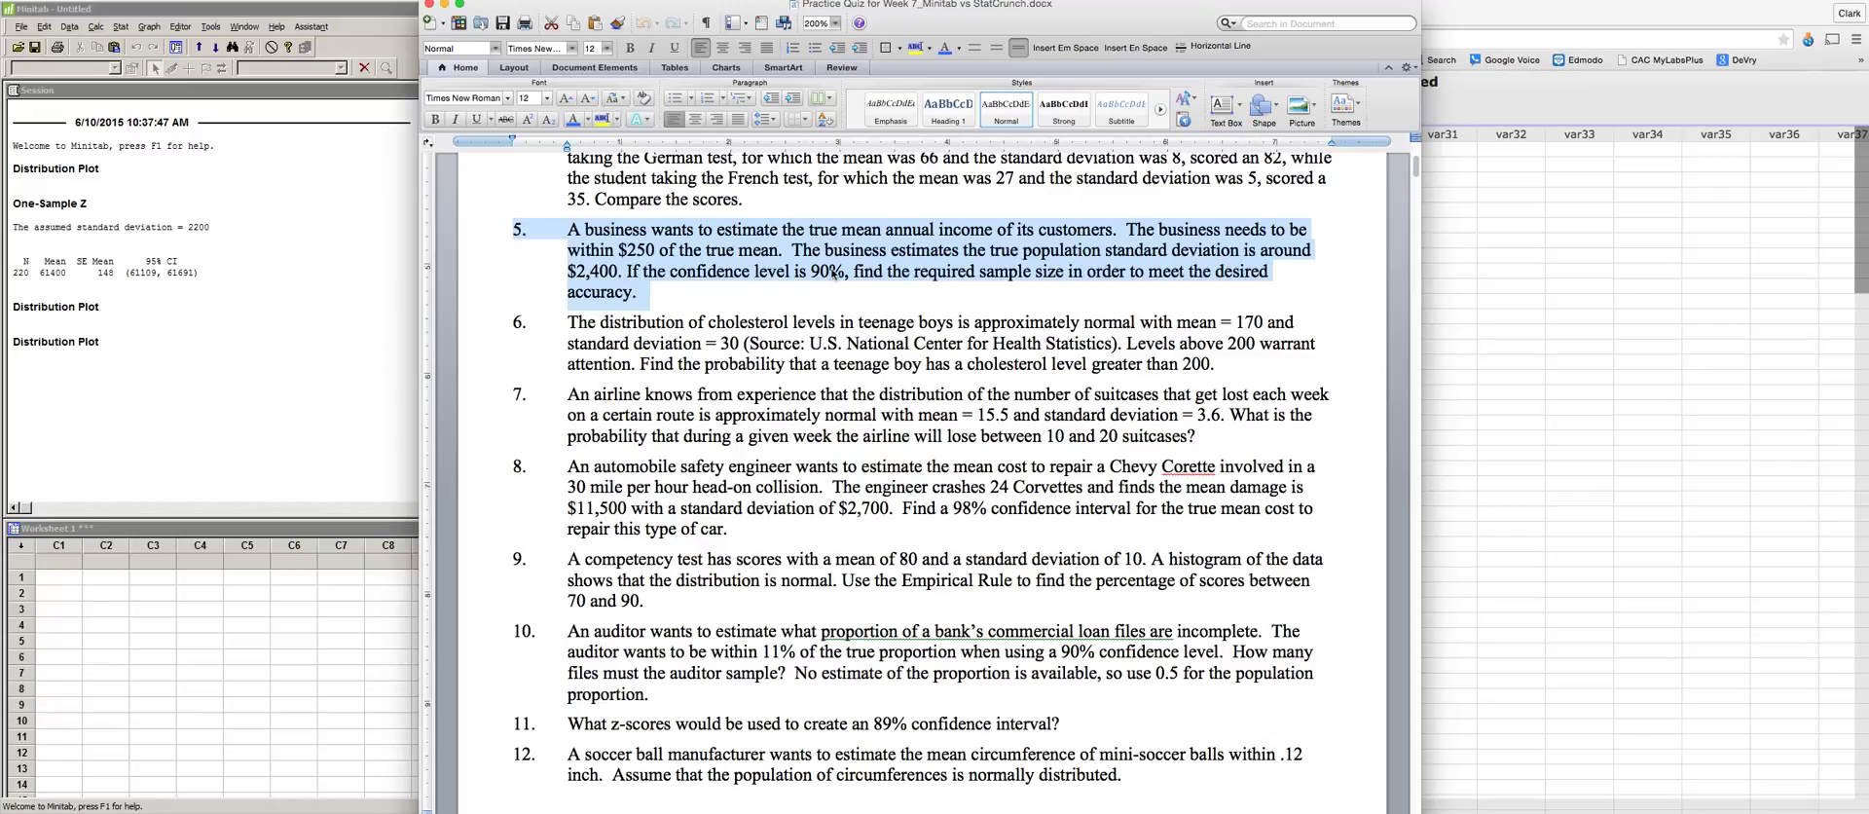
In Minitab, open Stat > Power and Sample Size > Sample Size for Estimation.
click(210, 166)
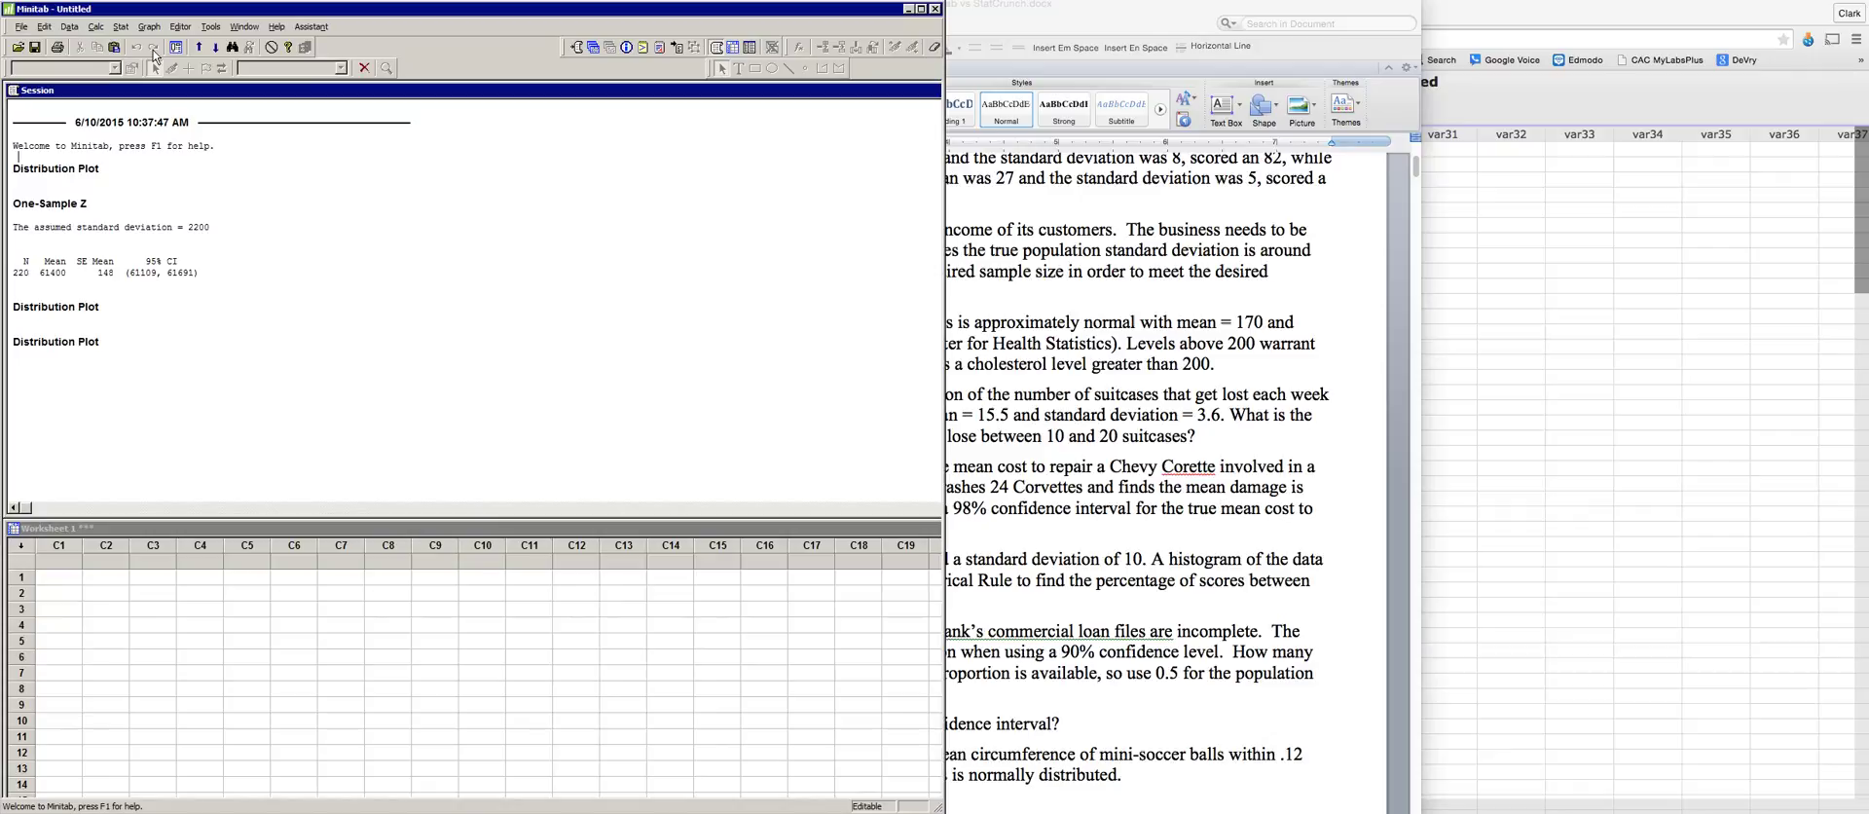
click(119, 27)
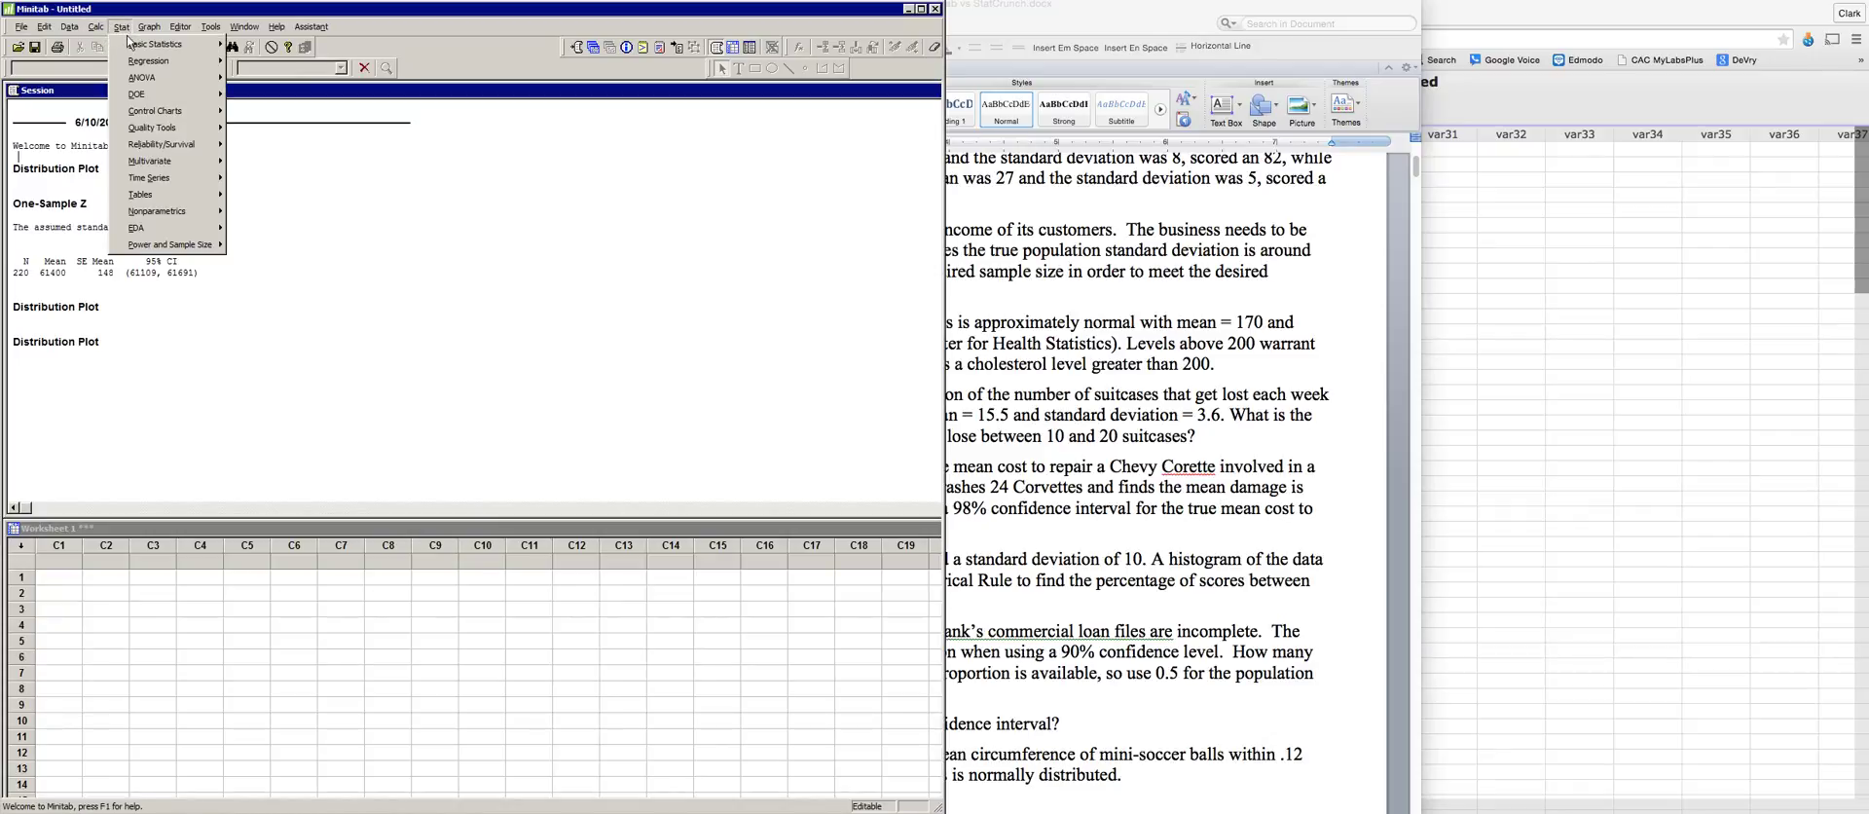
mouse_move(201, 252)
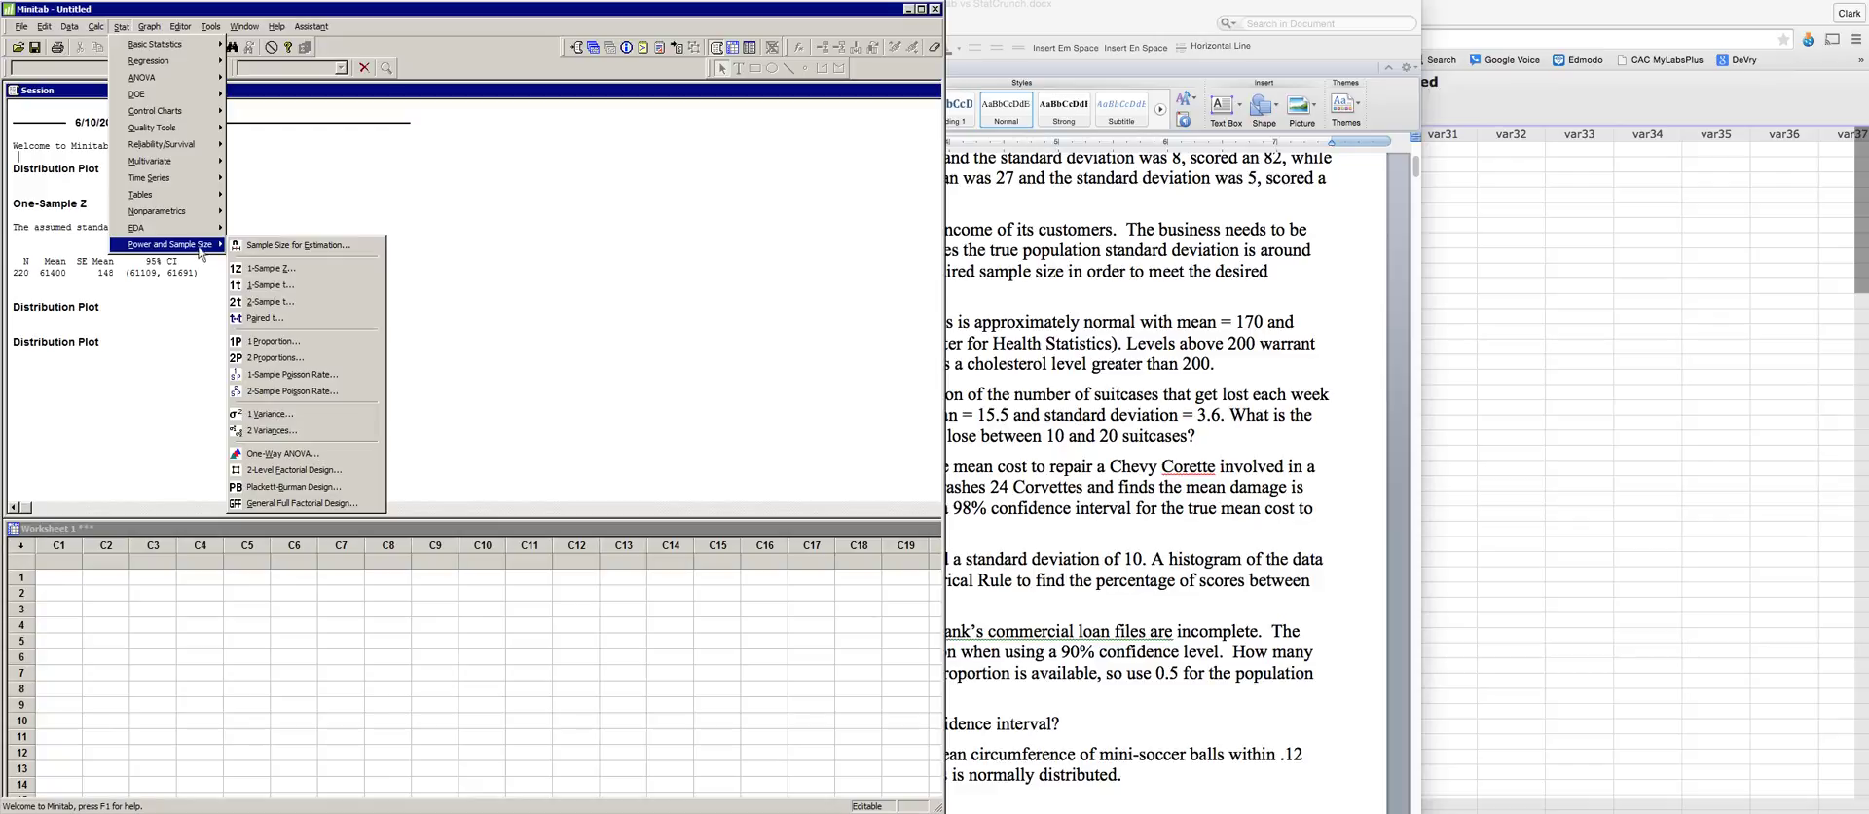
click(312, 249)
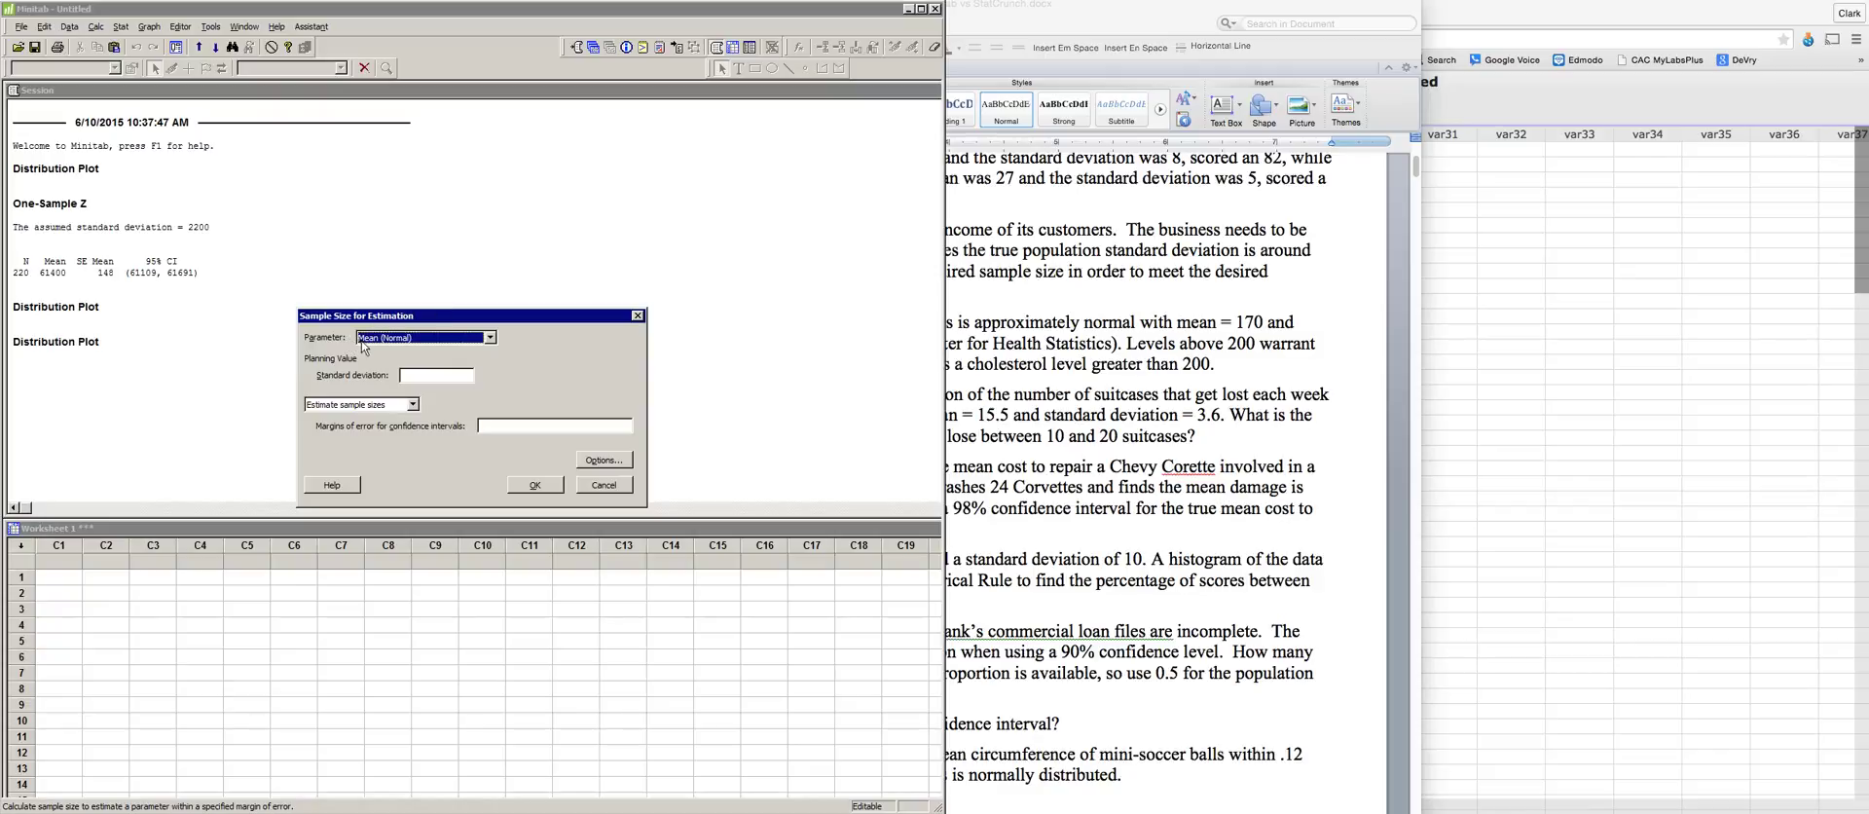
Move the quiz aside and keep Mean (Normal) as the parameter to estimate.
click(1013, 24)
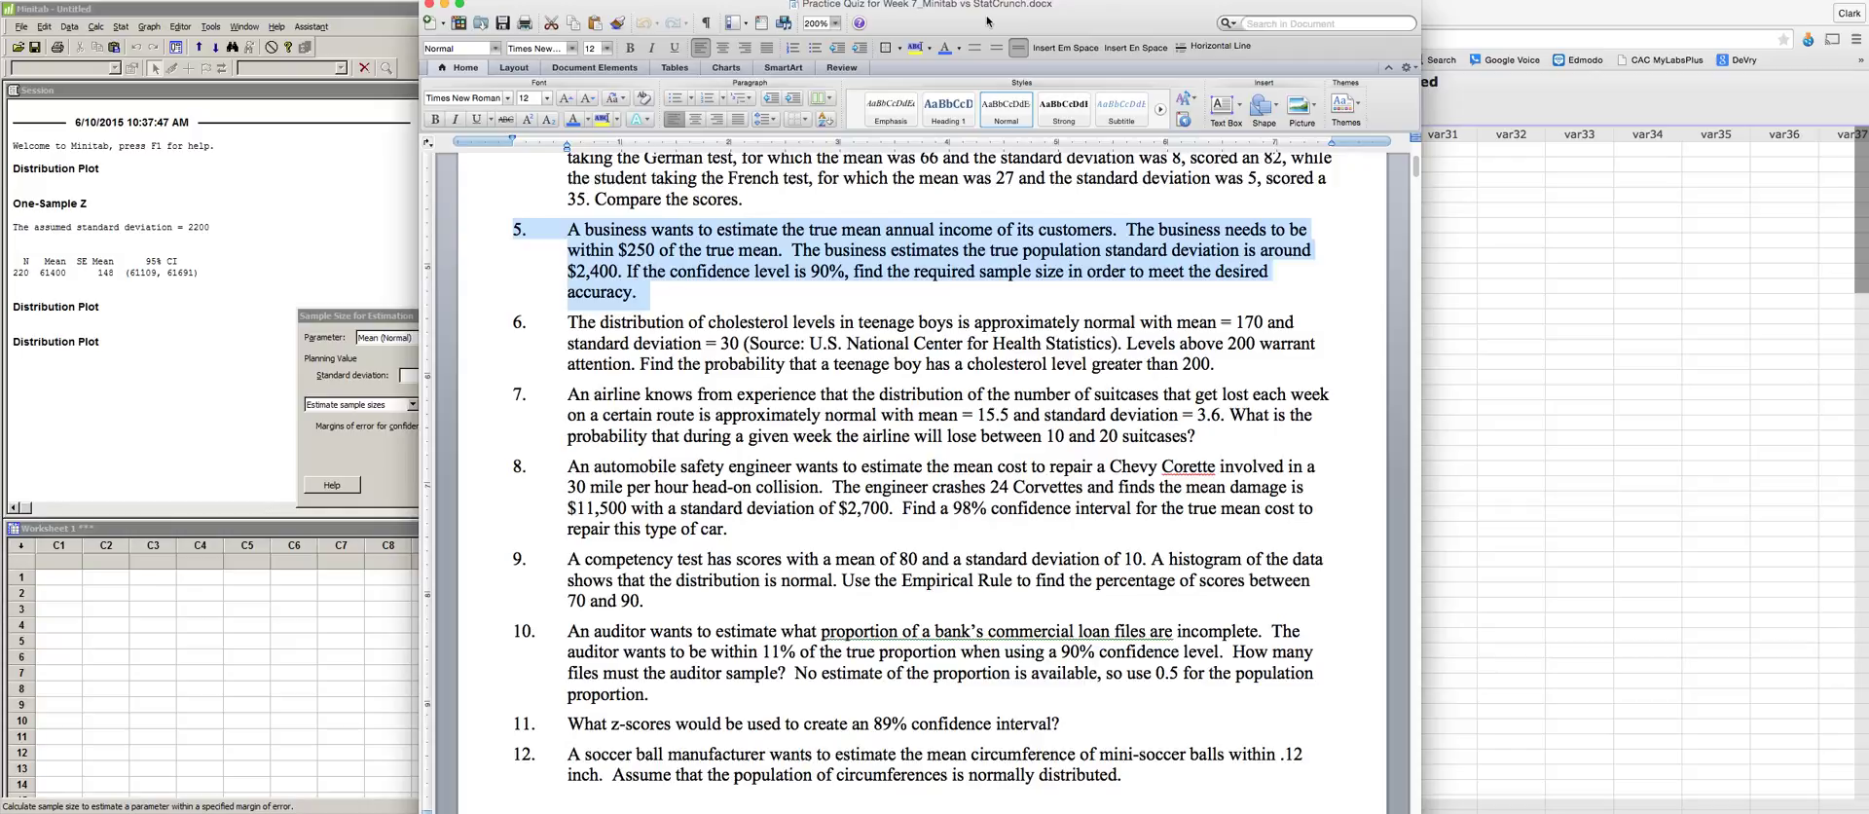
drag(988, 21, 1459, 24)
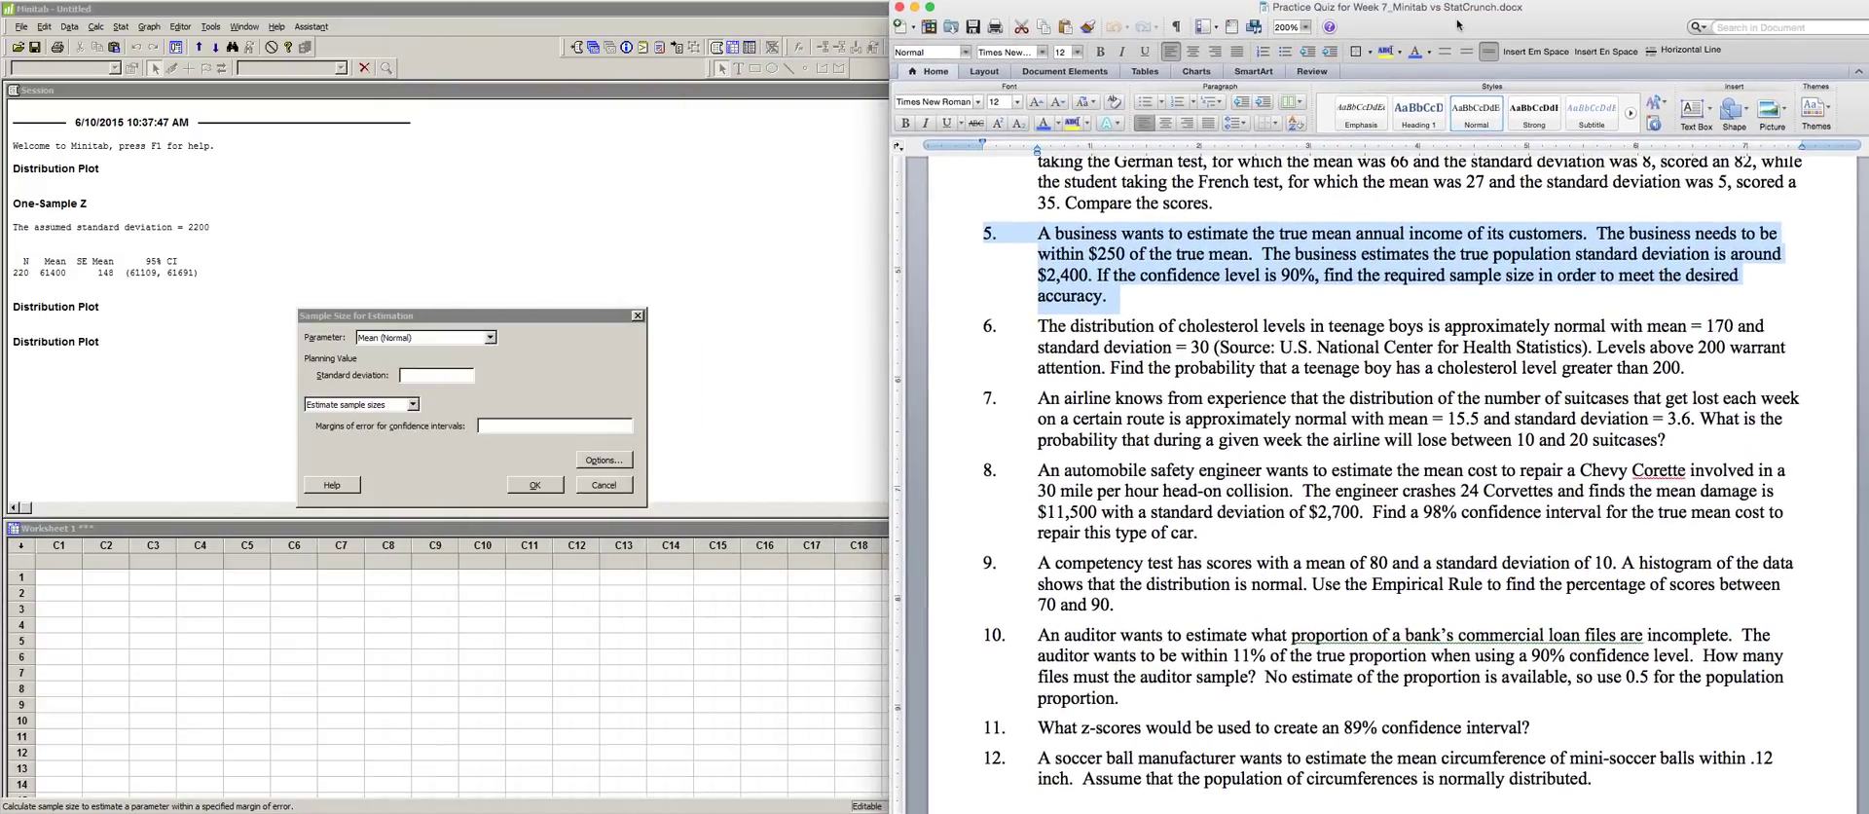
click(376, 322)
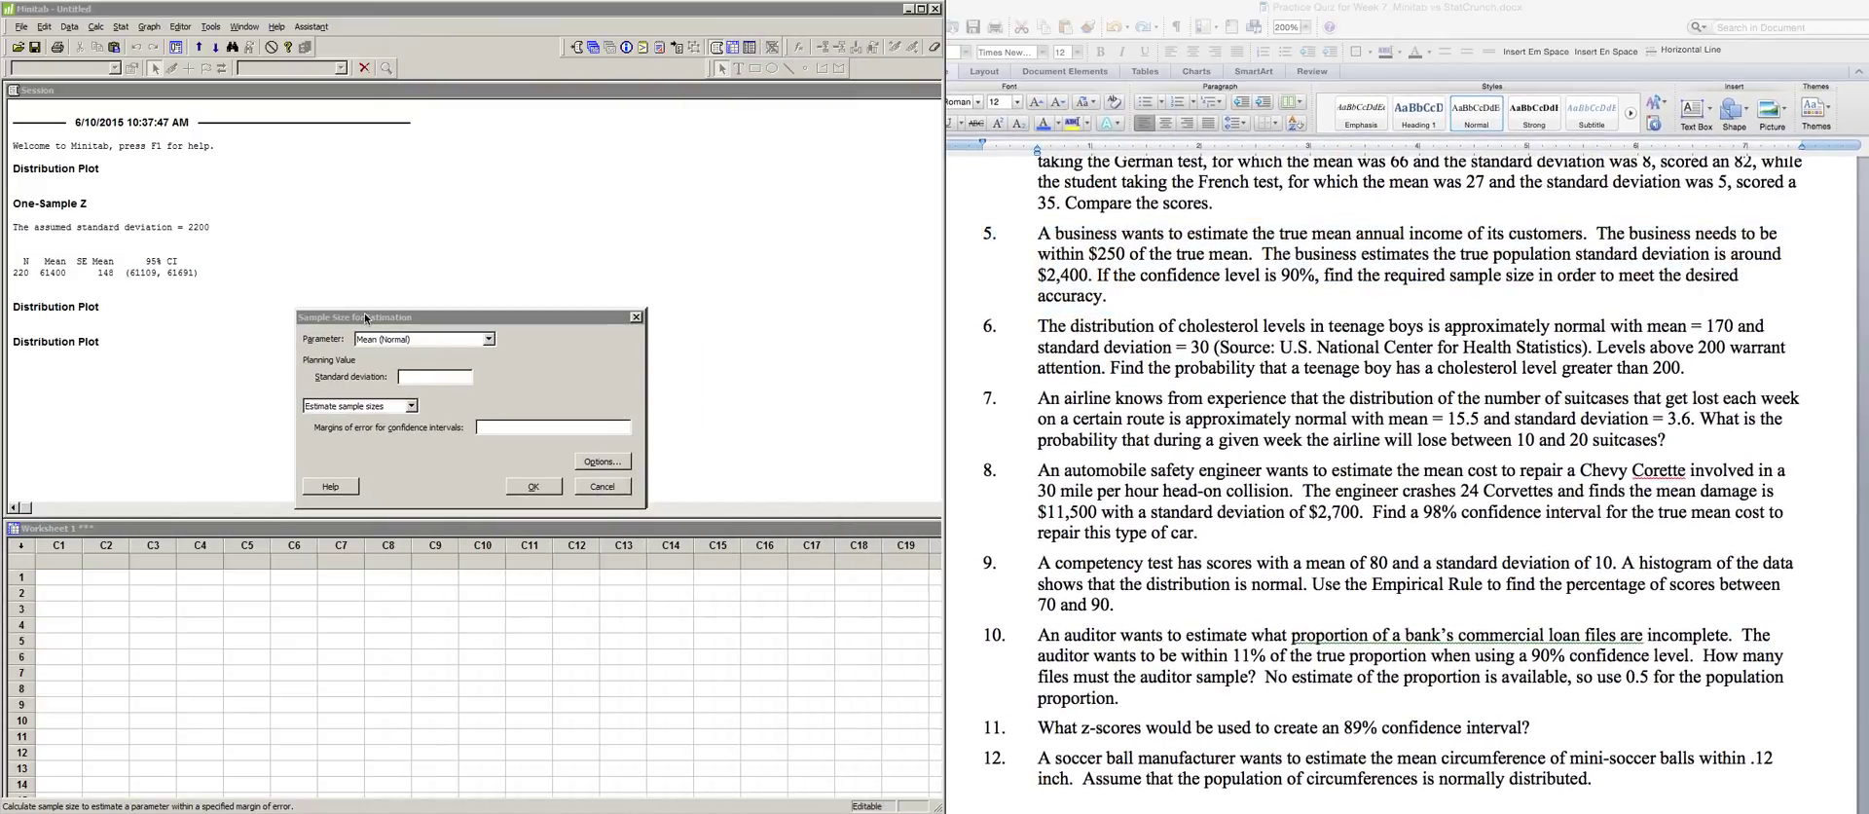
click(490, 338)
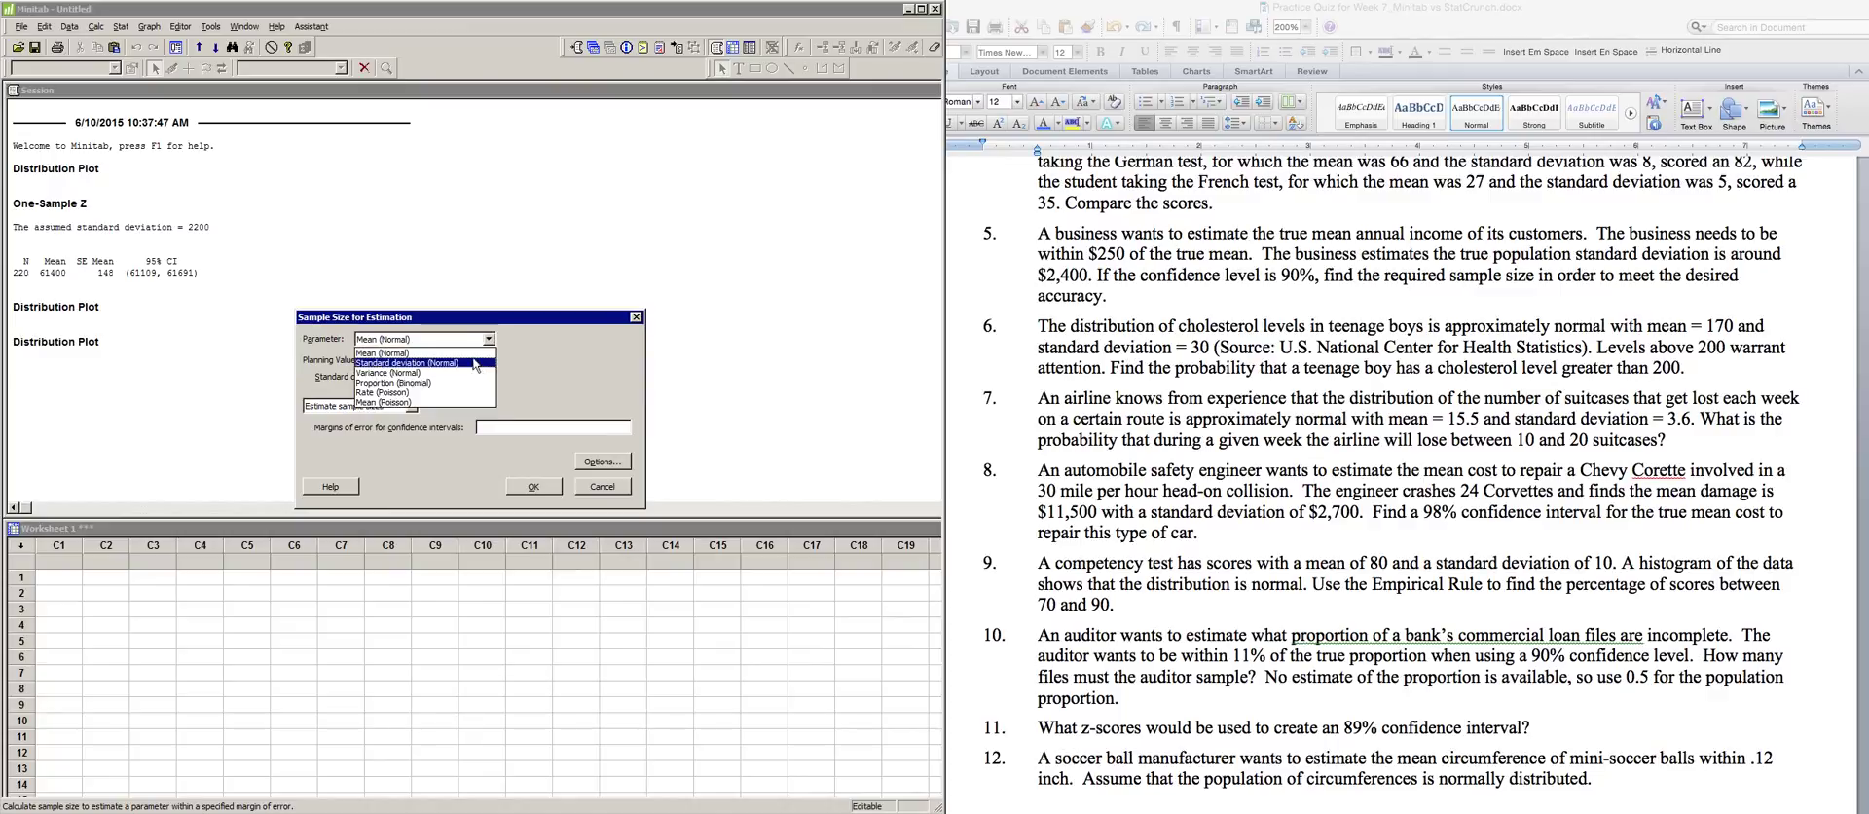
click(473, 354)
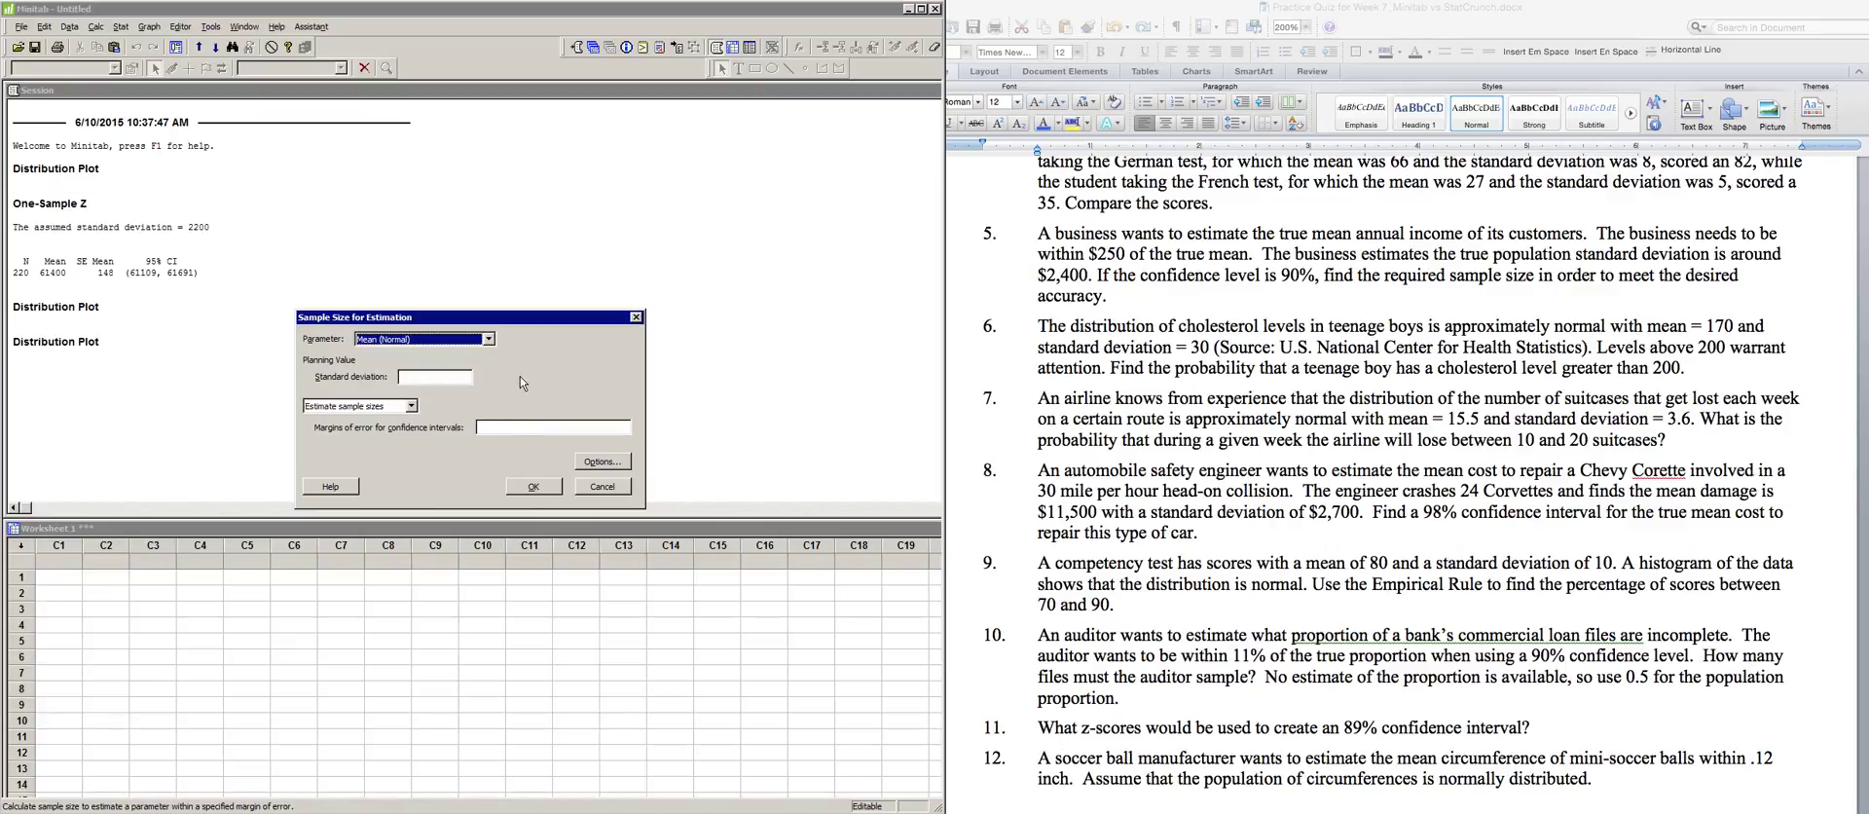
Enter standard deviation 2400 and margin of error 250, estimating sample sizes.
click(440, 378)
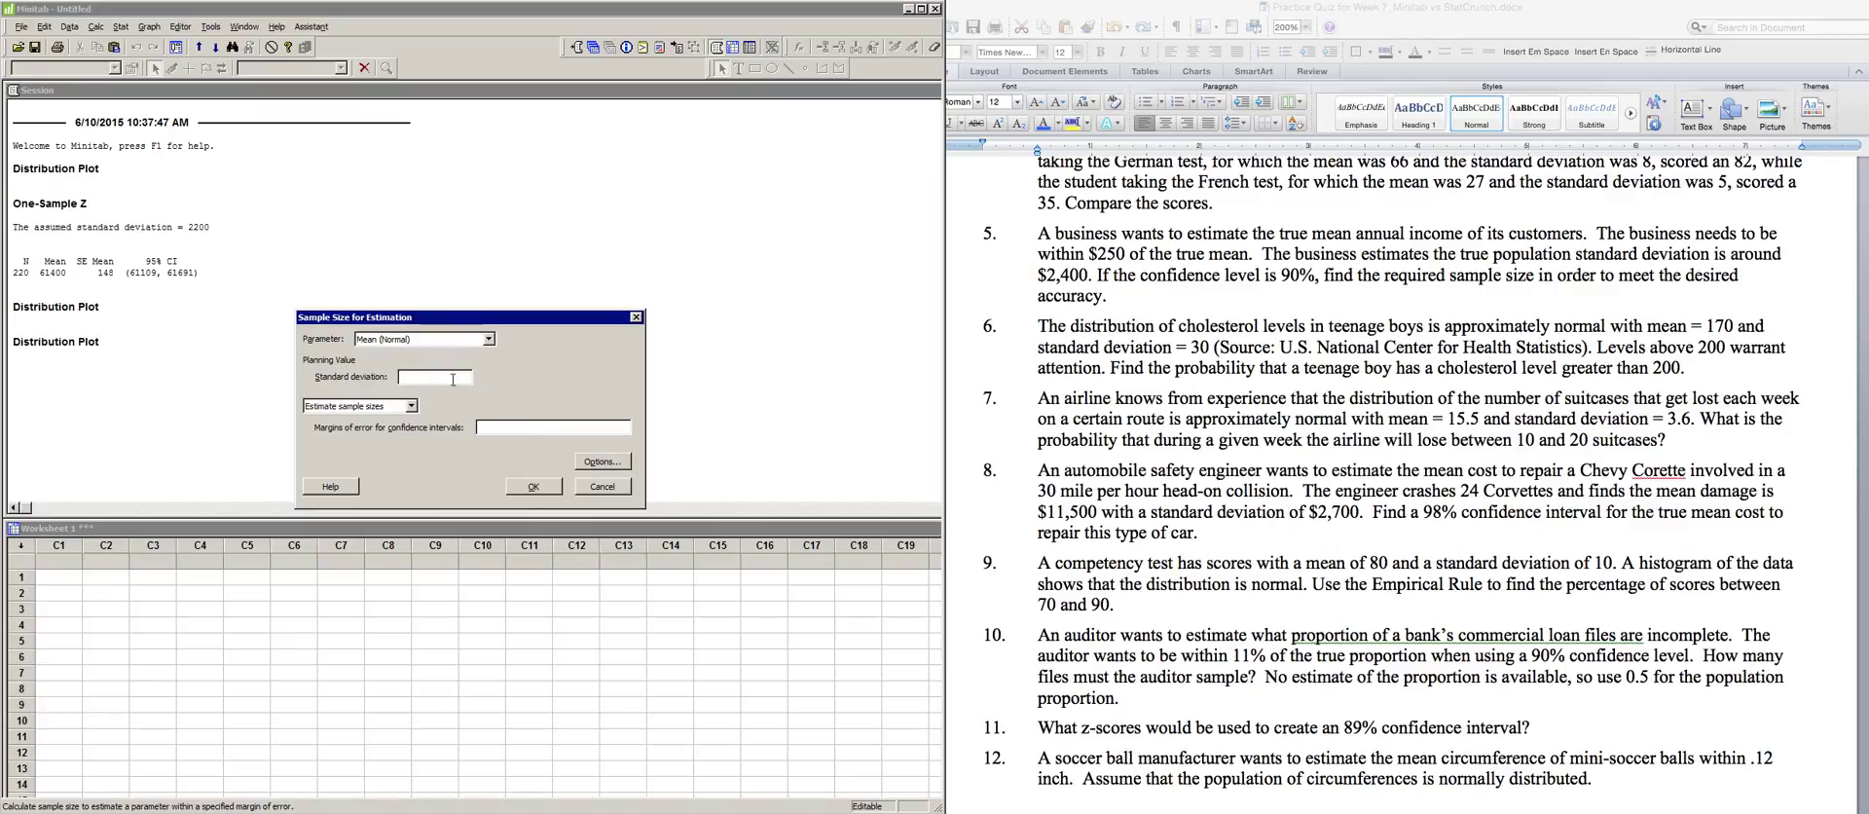
text(2400)
click(411, 407)
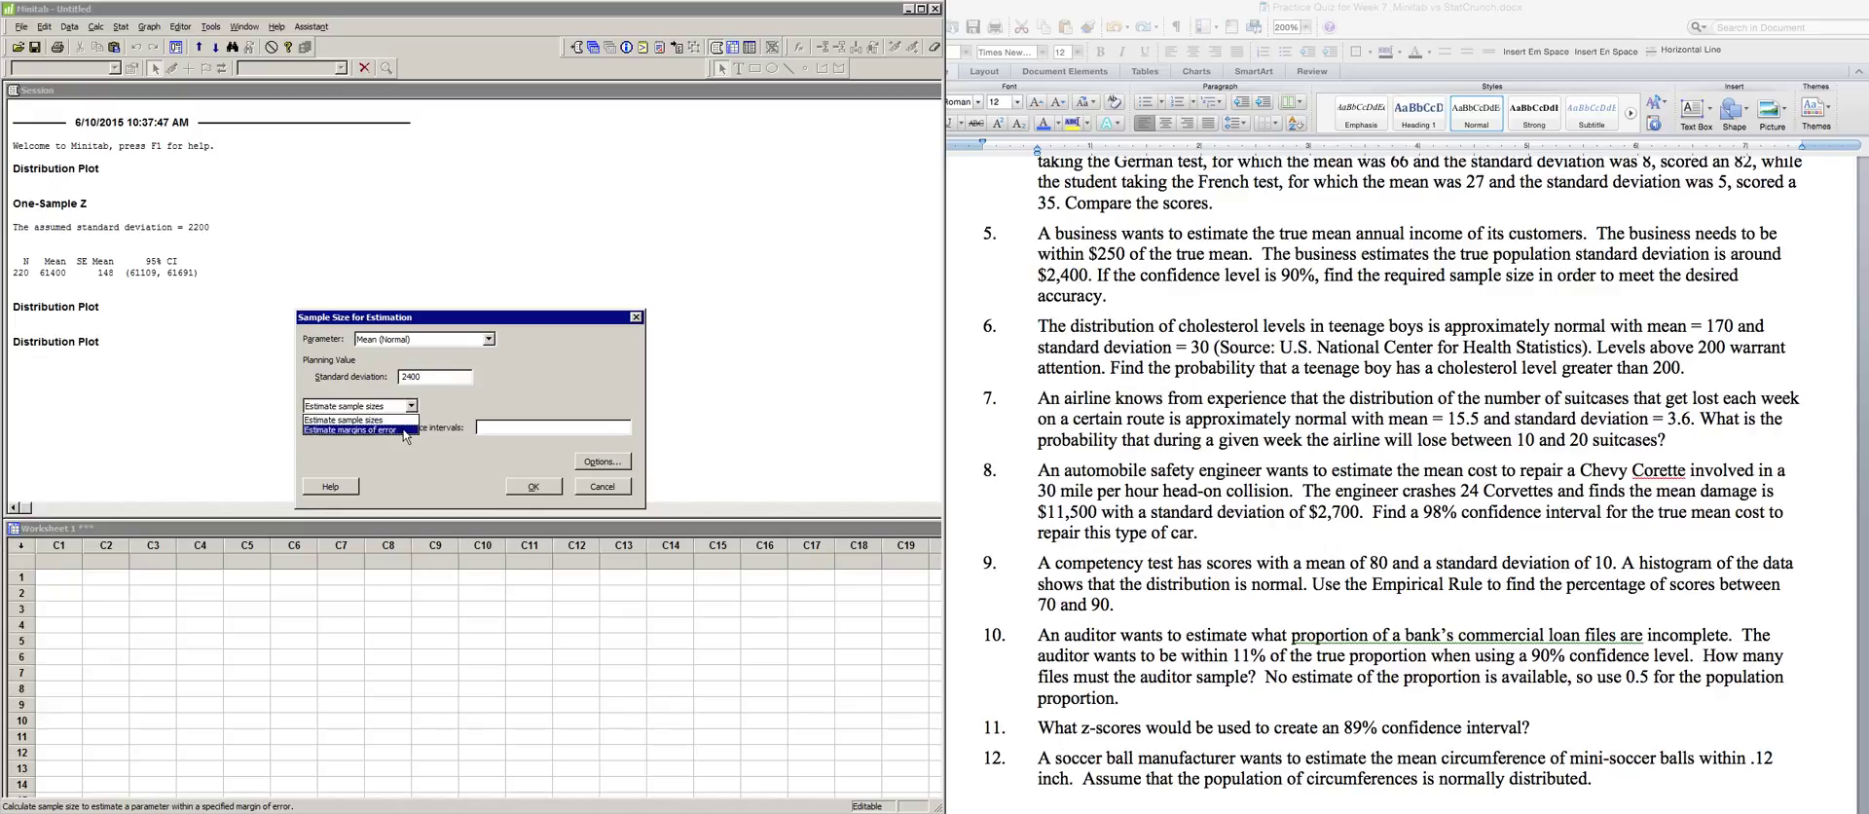
click(405, 419)
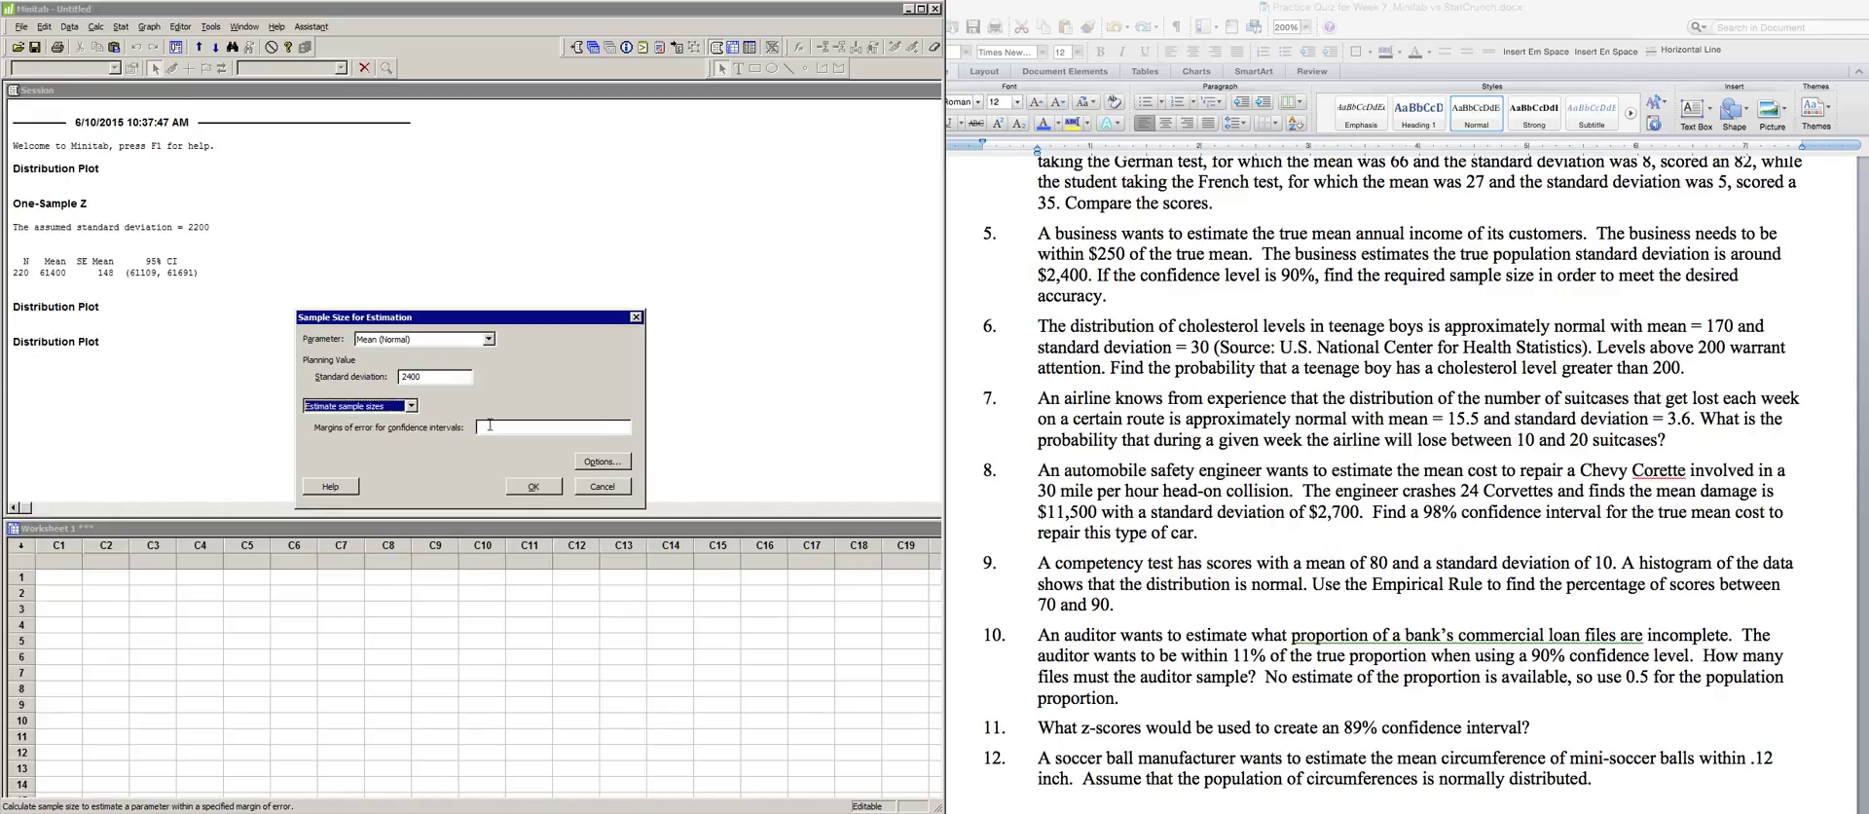
click(494, 427)
click(597, 464)
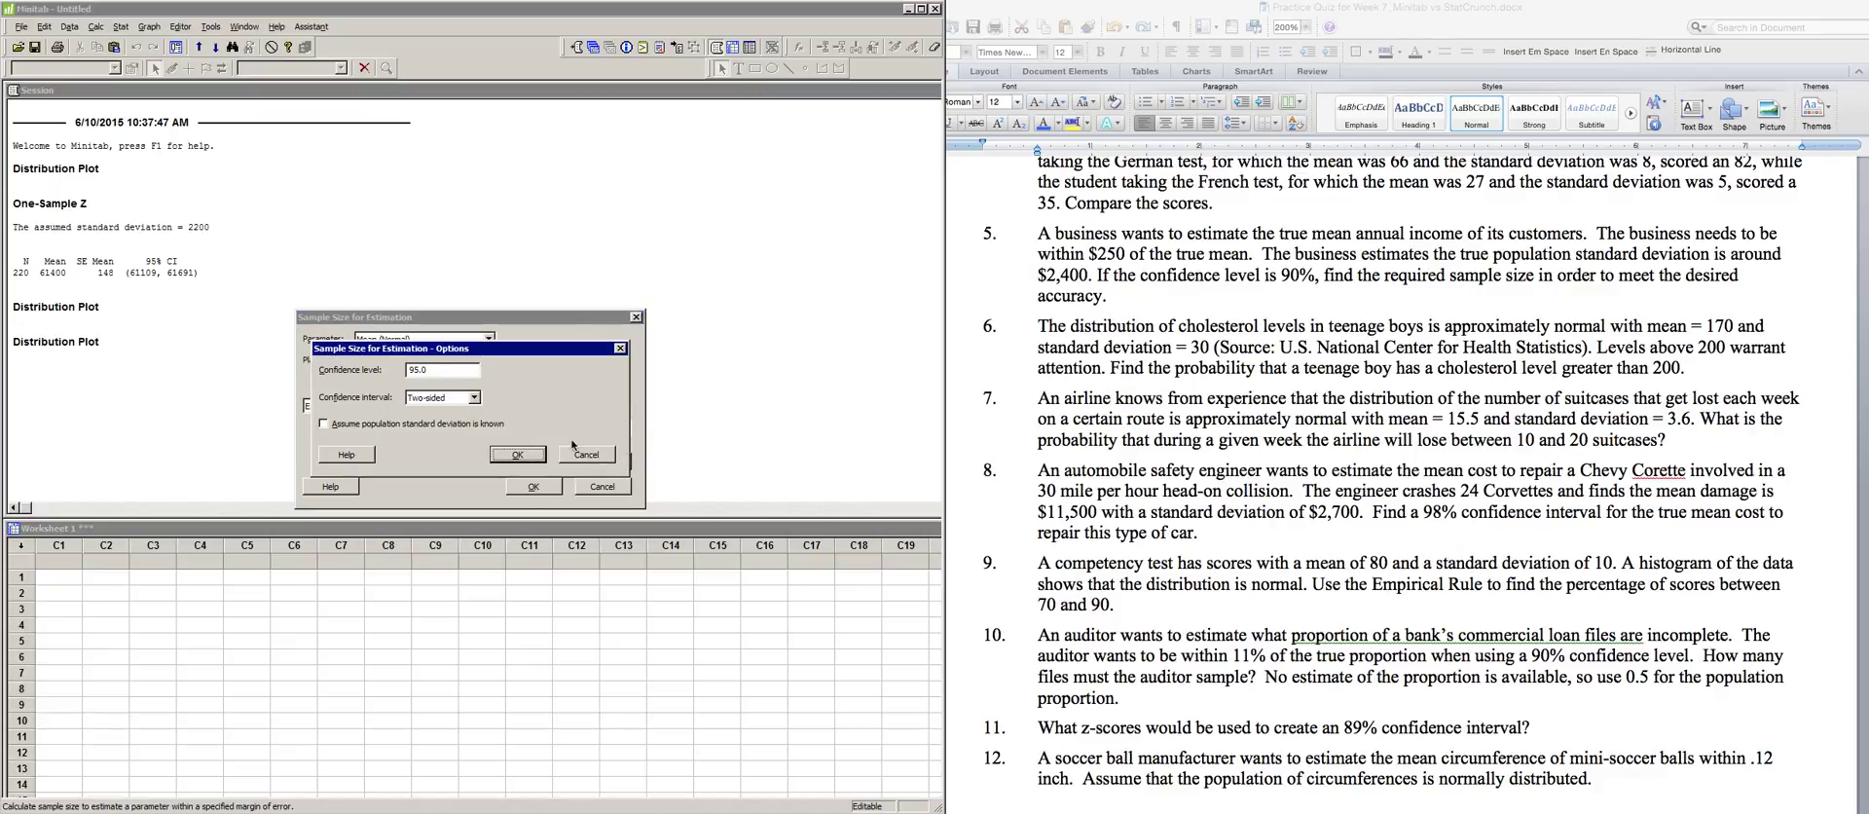
Set confidence level 90.0 and assume the population standard deviation is known.
drag(491, 347, 681, 337)
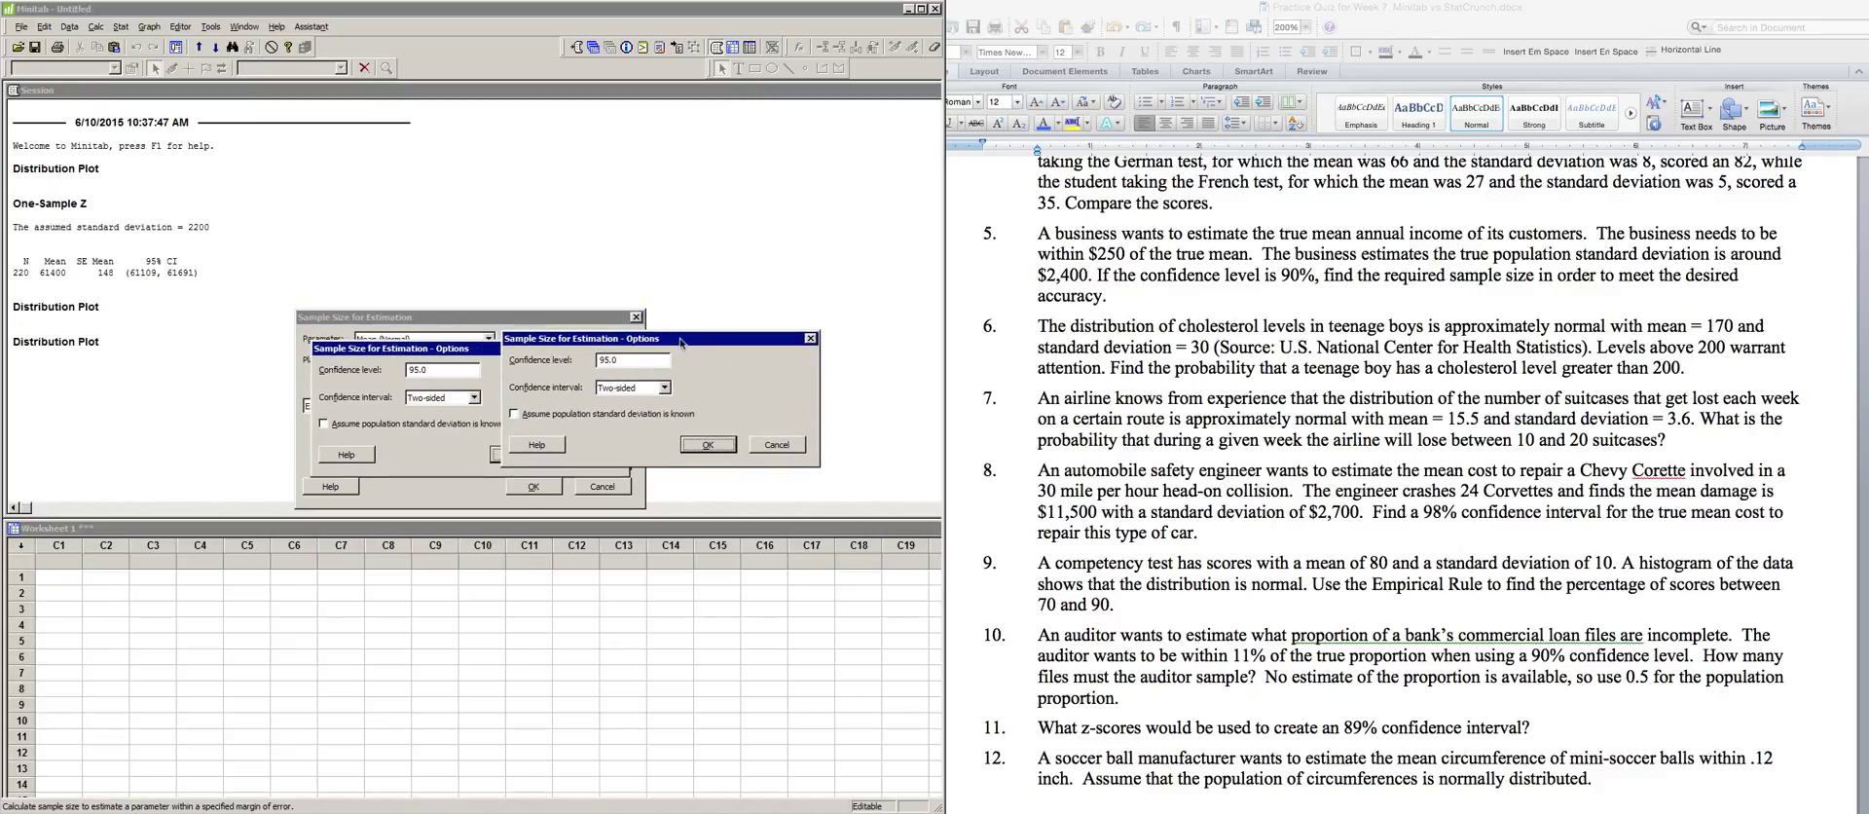
click(606, 361)
text(0)
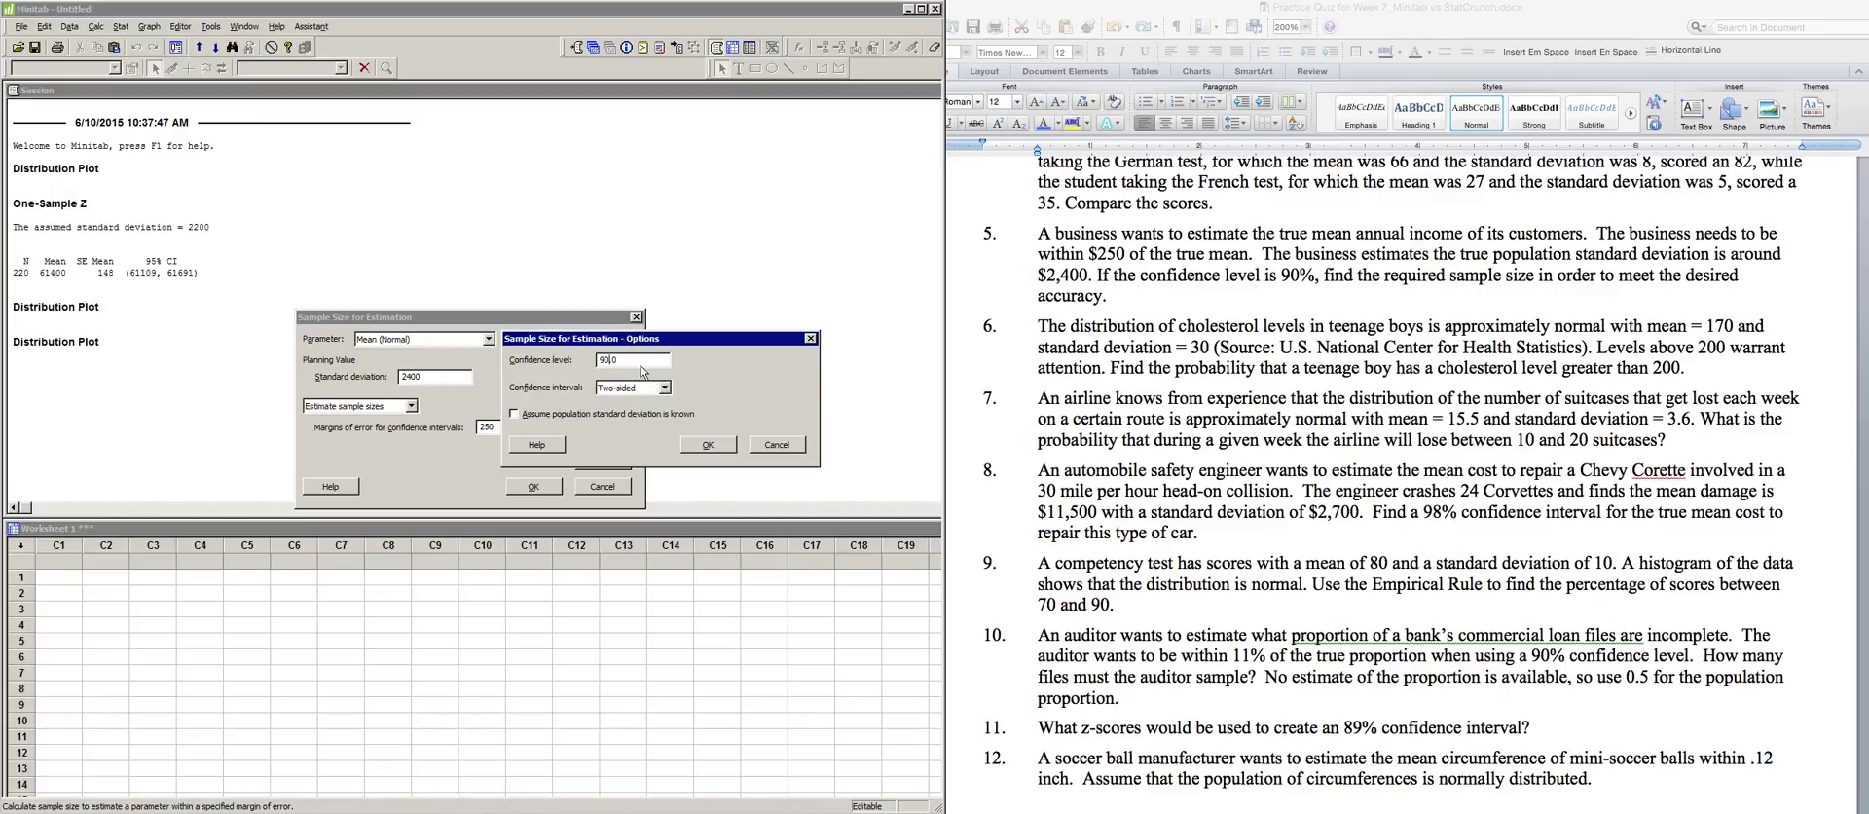
click(521, 416)
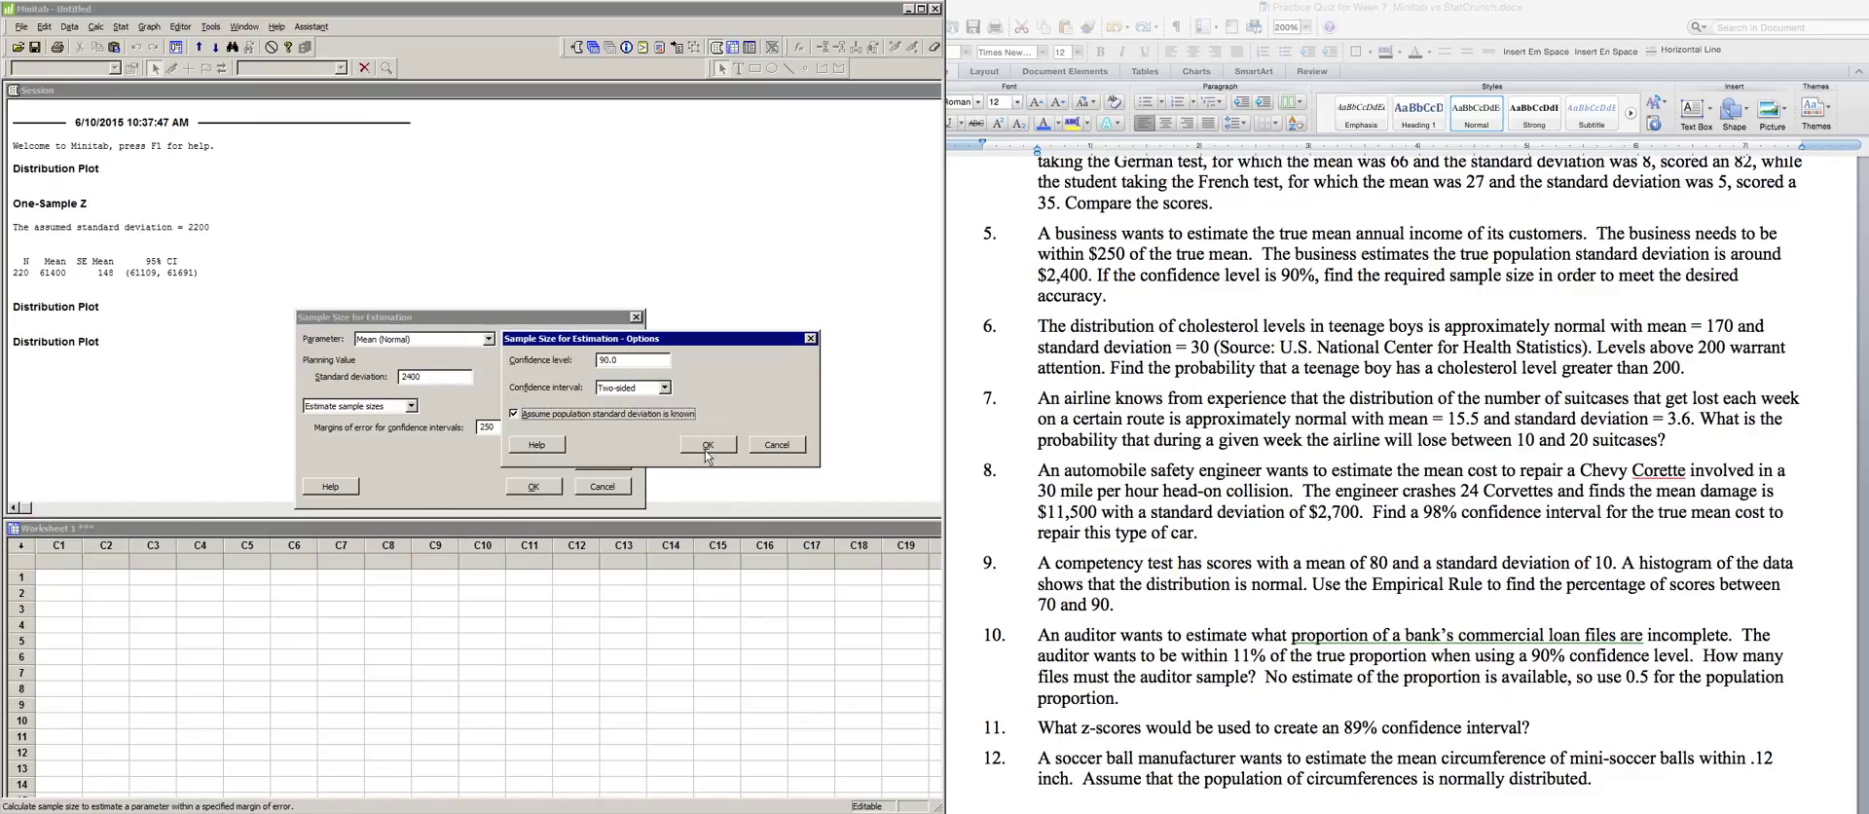
click(707, 446)
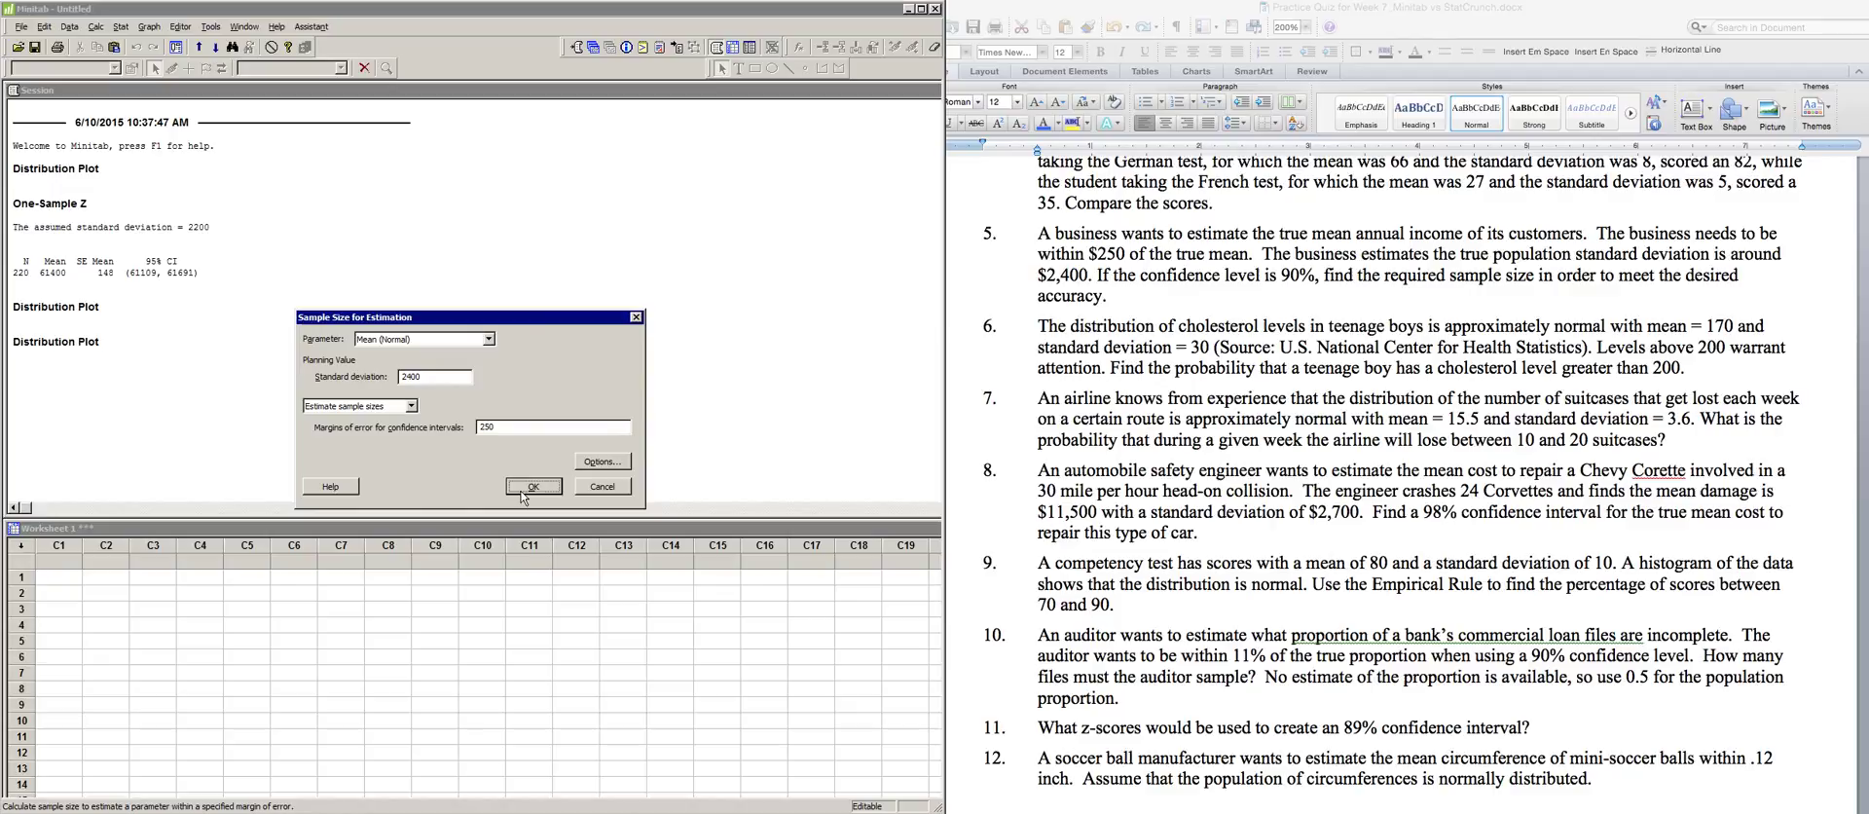
Run the calculation, highlight the sample size result 250, and move the quiz to reveal StatCrunch.
click(533, 487)
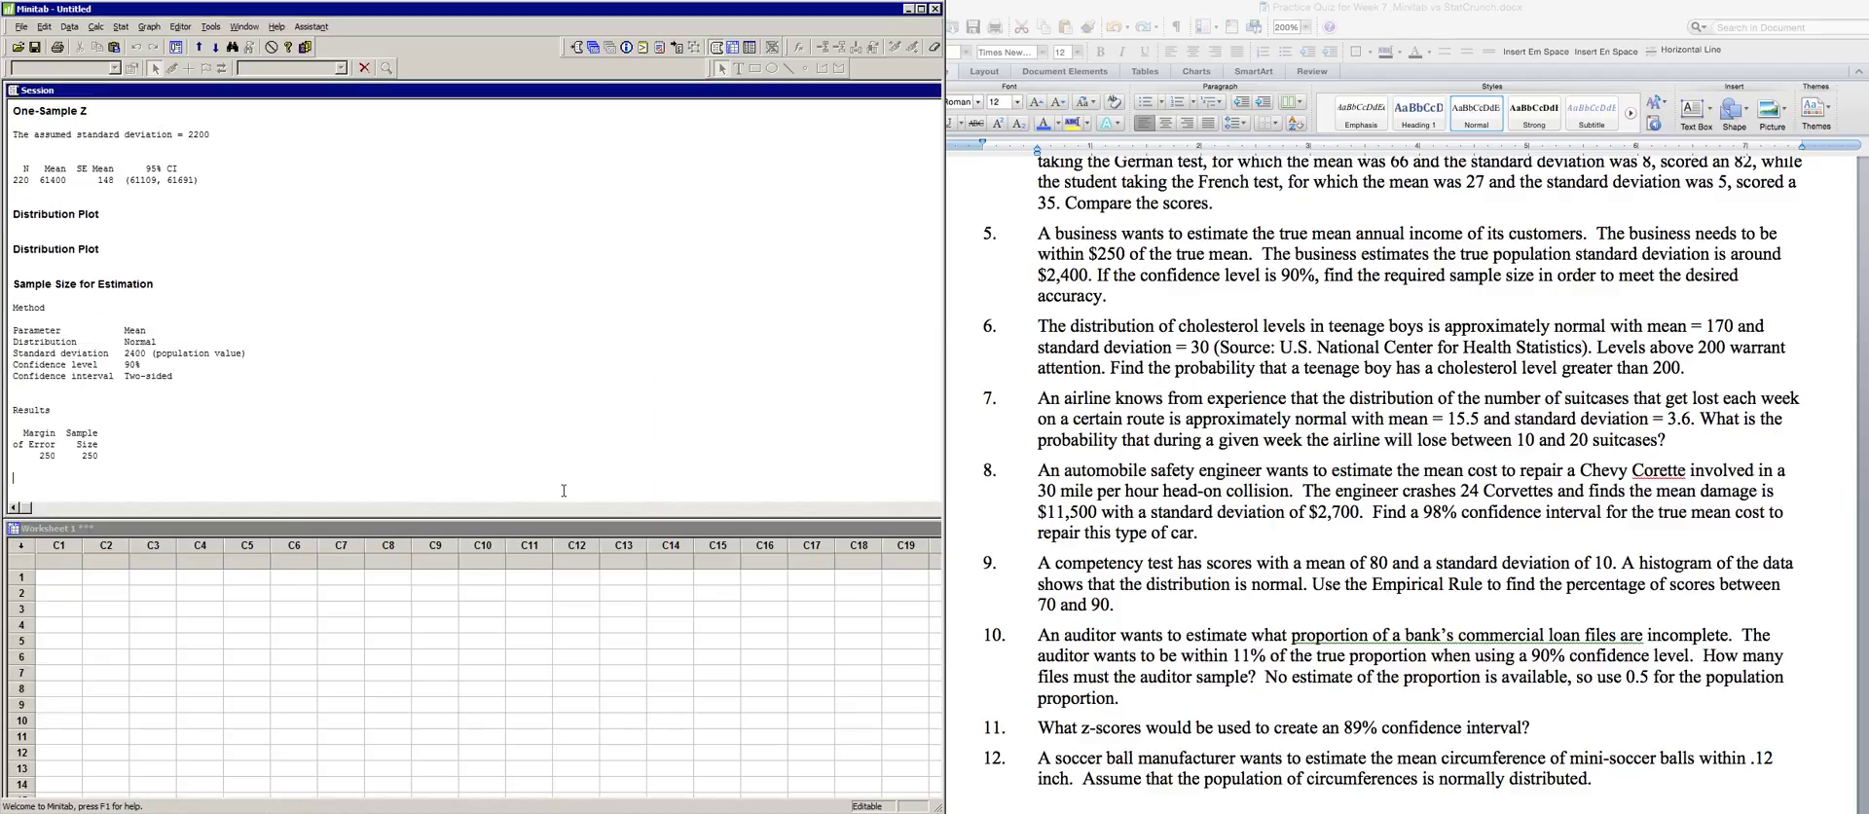
double_click(89, 454)
drag(16, 336, 149, 402)
click(93, 456)
double_click(89, 453)
click(117, 468)
drag(1175, 12, 282, 8)
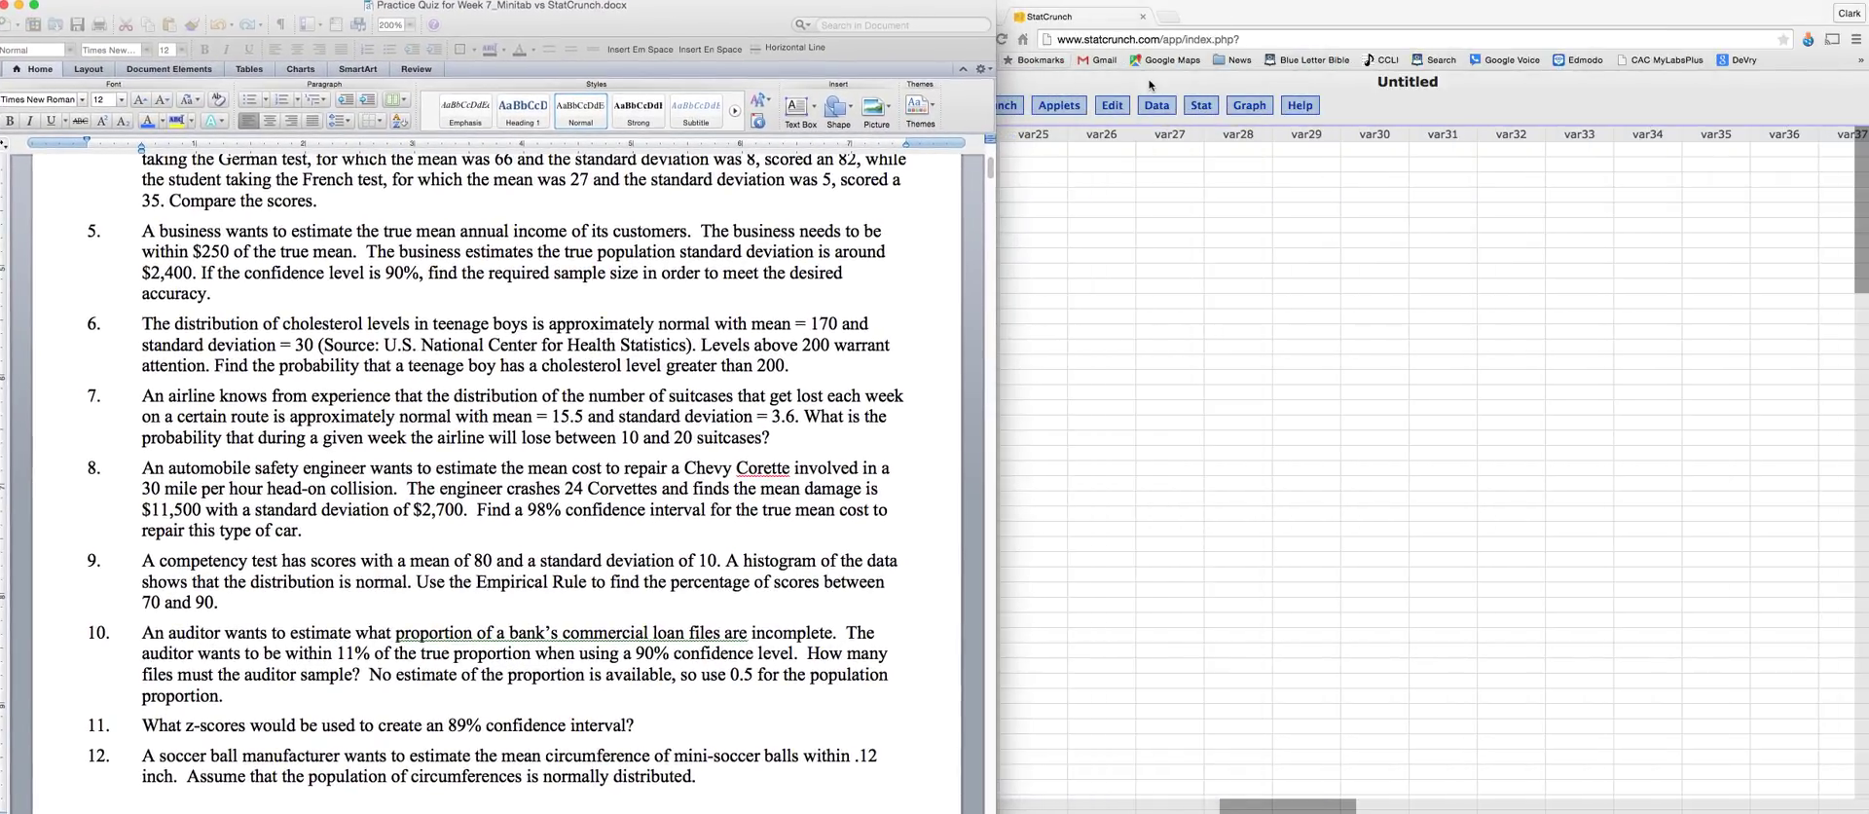
In StatCrunch, open Stat > Z Stats > One Sample > Power/Sample Size.
click(1209, 111)
click(1208, 111)
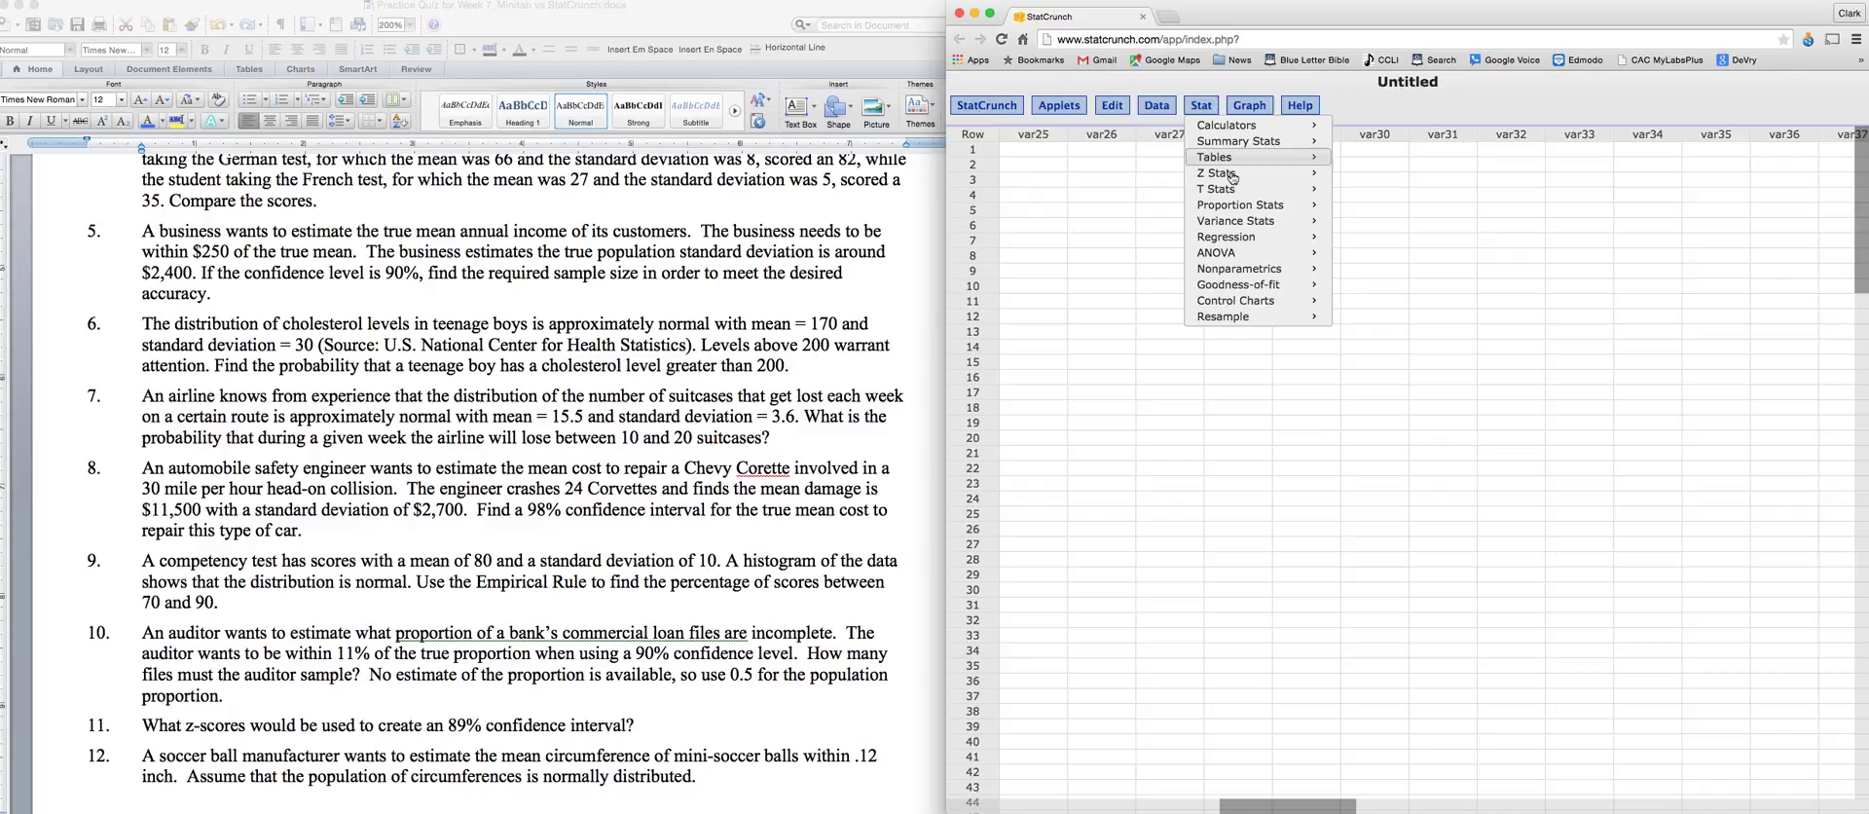
mouse_move(1235, 179)
mouse_move(1373, 182)
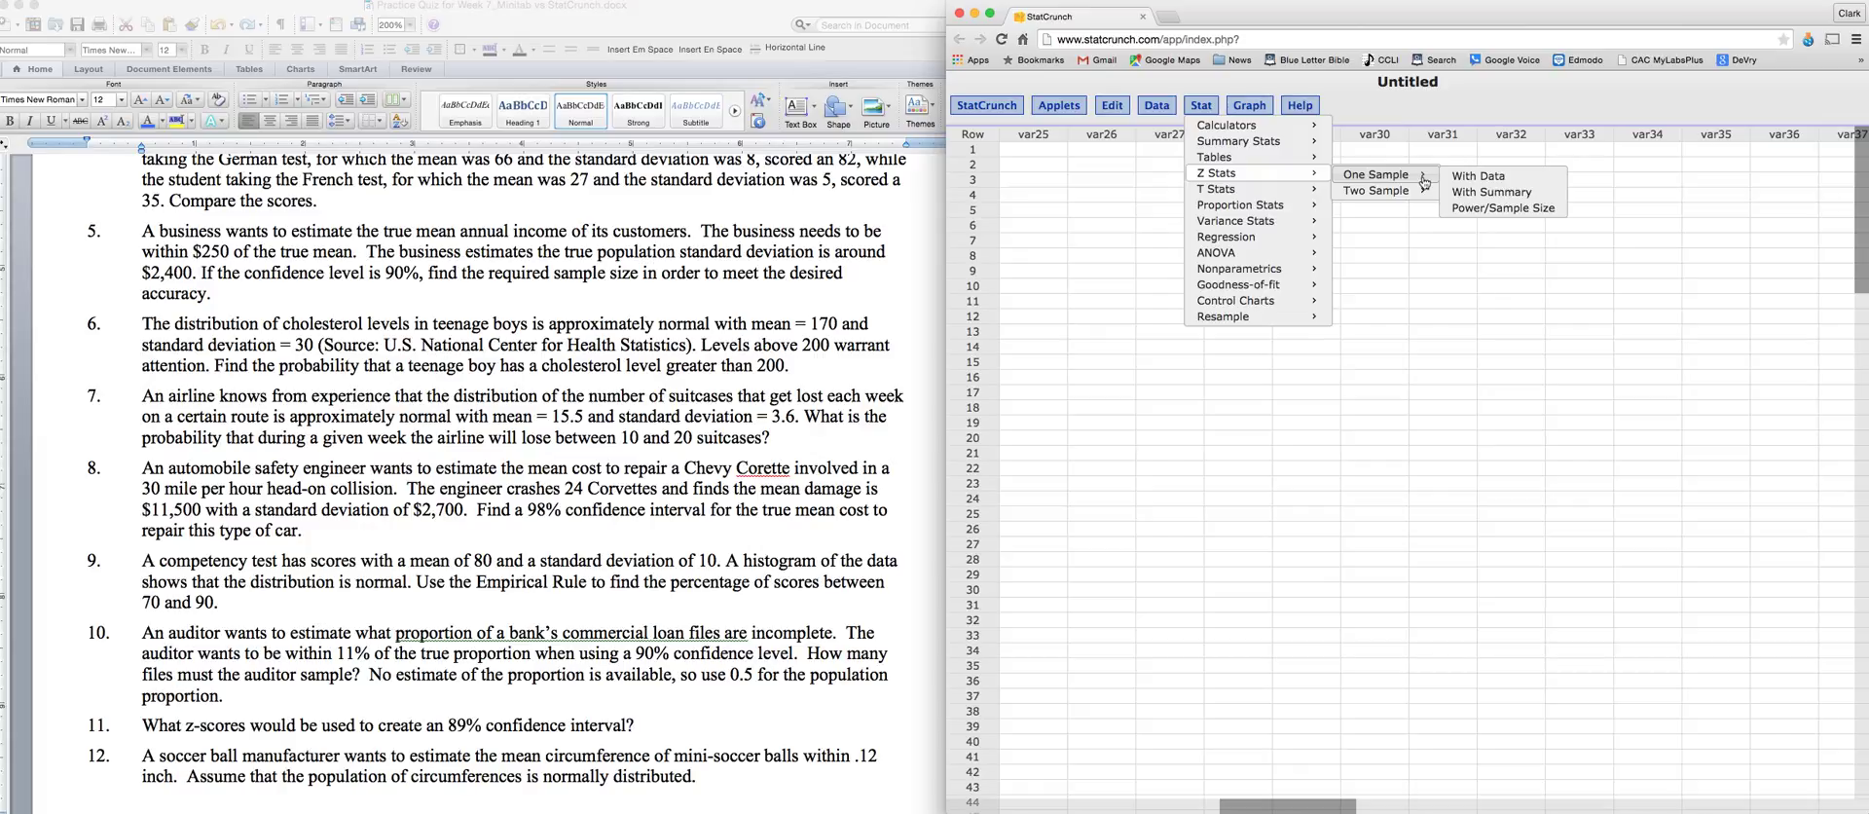
click(1478, 213)
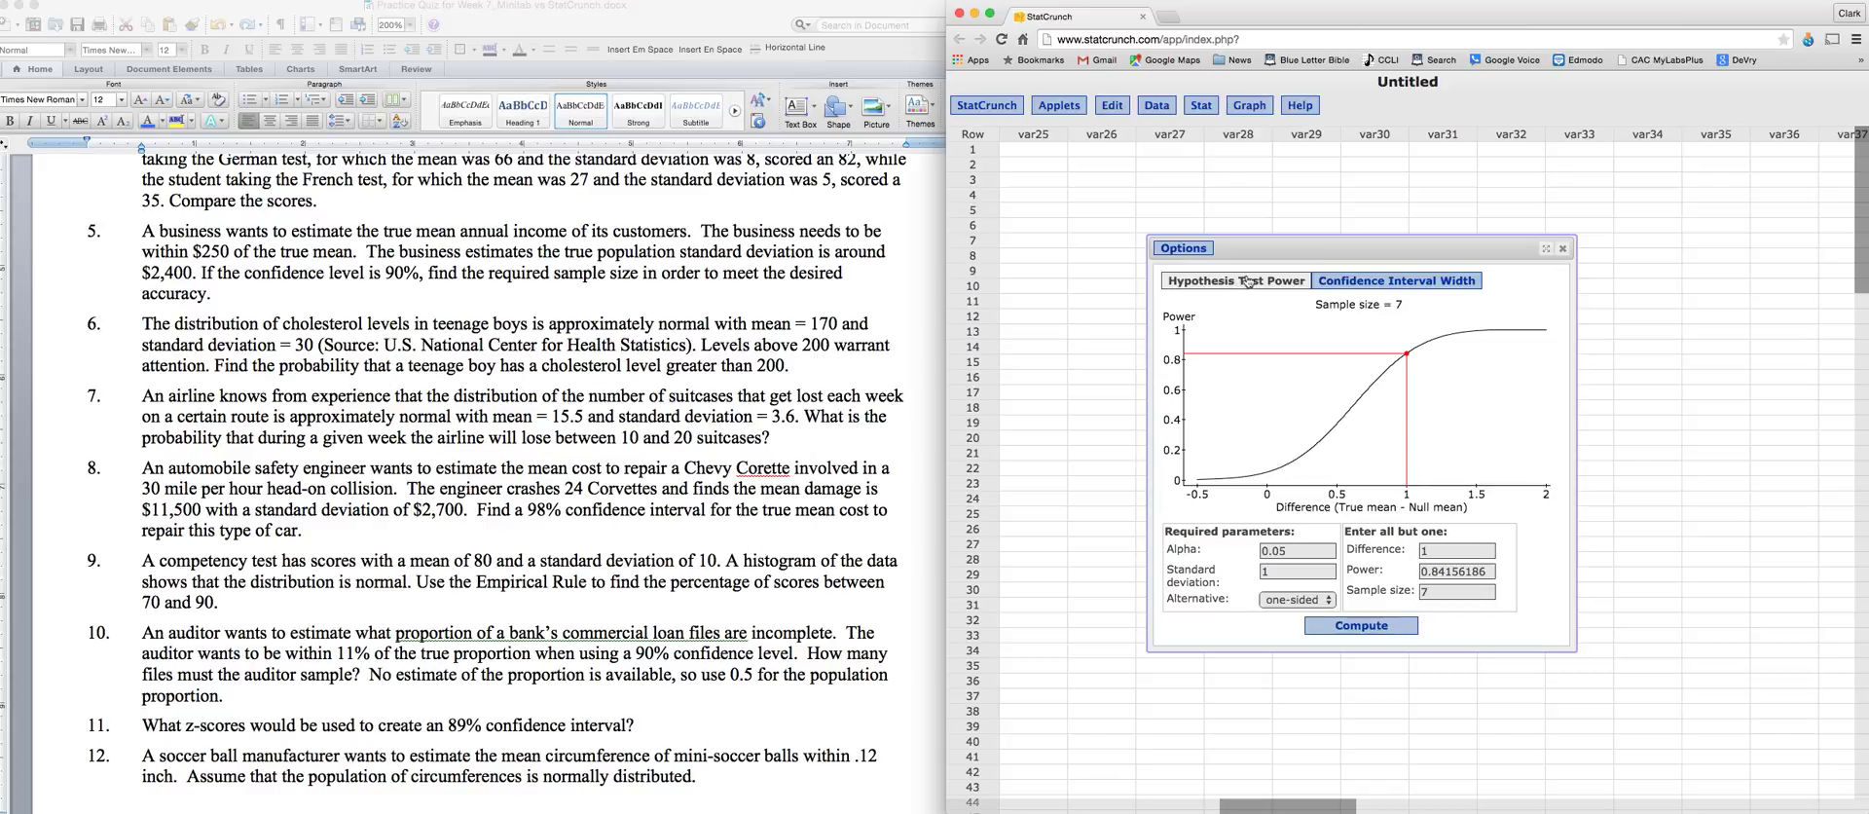
Size by confidence interval width: confidence 0.90, standard deviation 2400, width 500.
click(1407, 288)
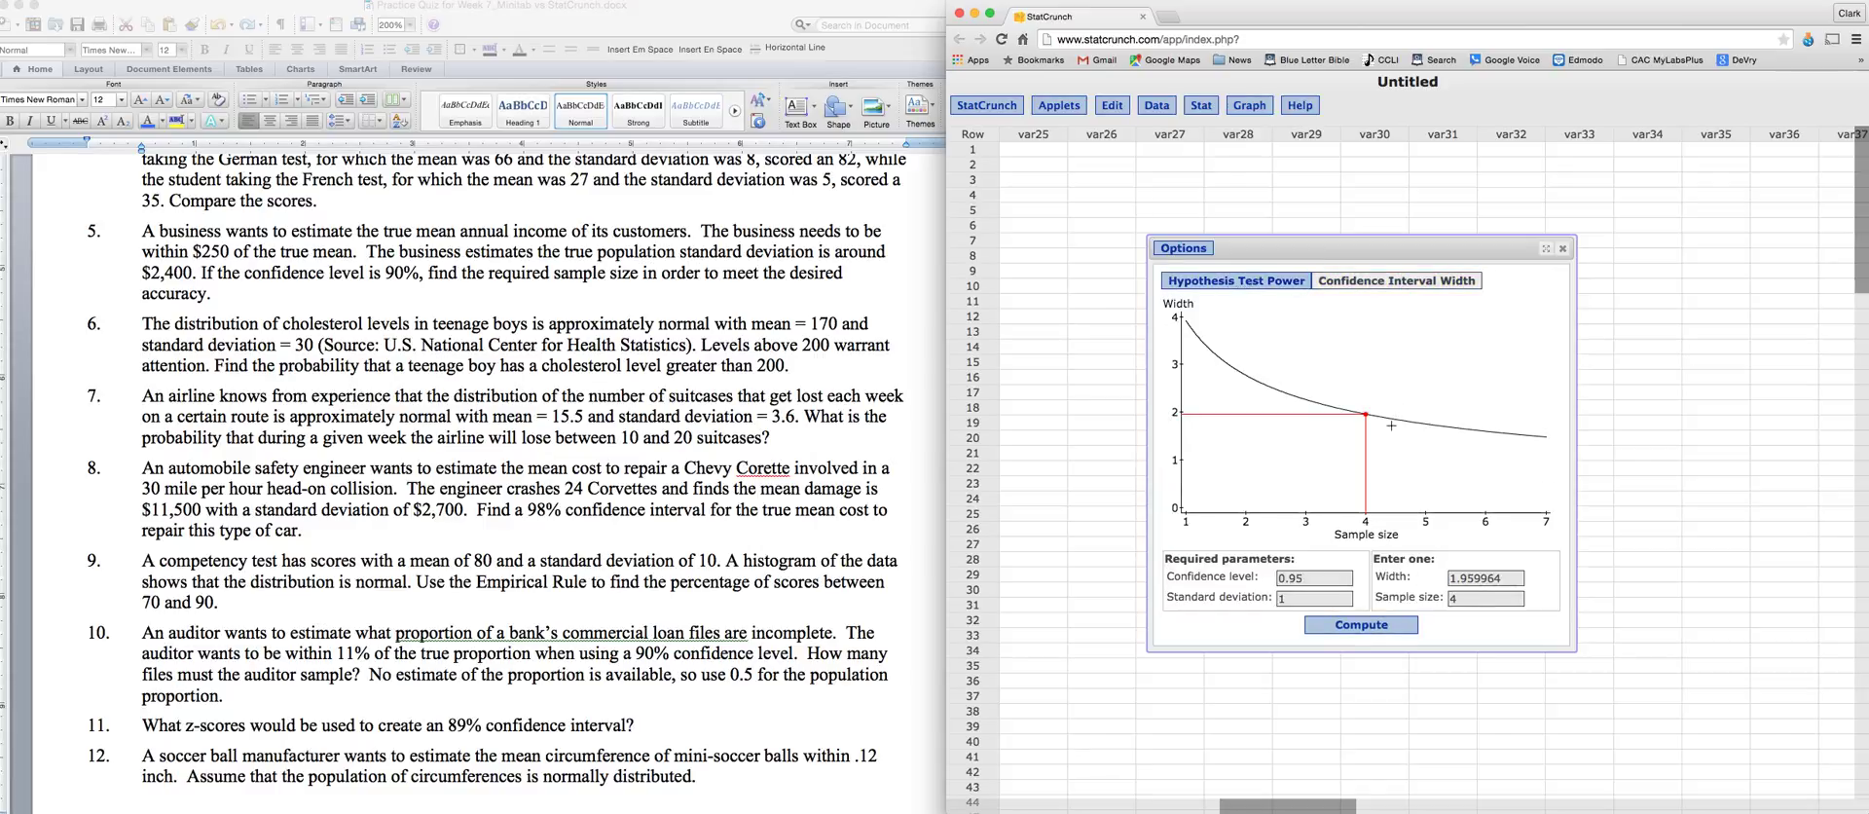
click(1304, 579)
key(BackSpace)
text(0)
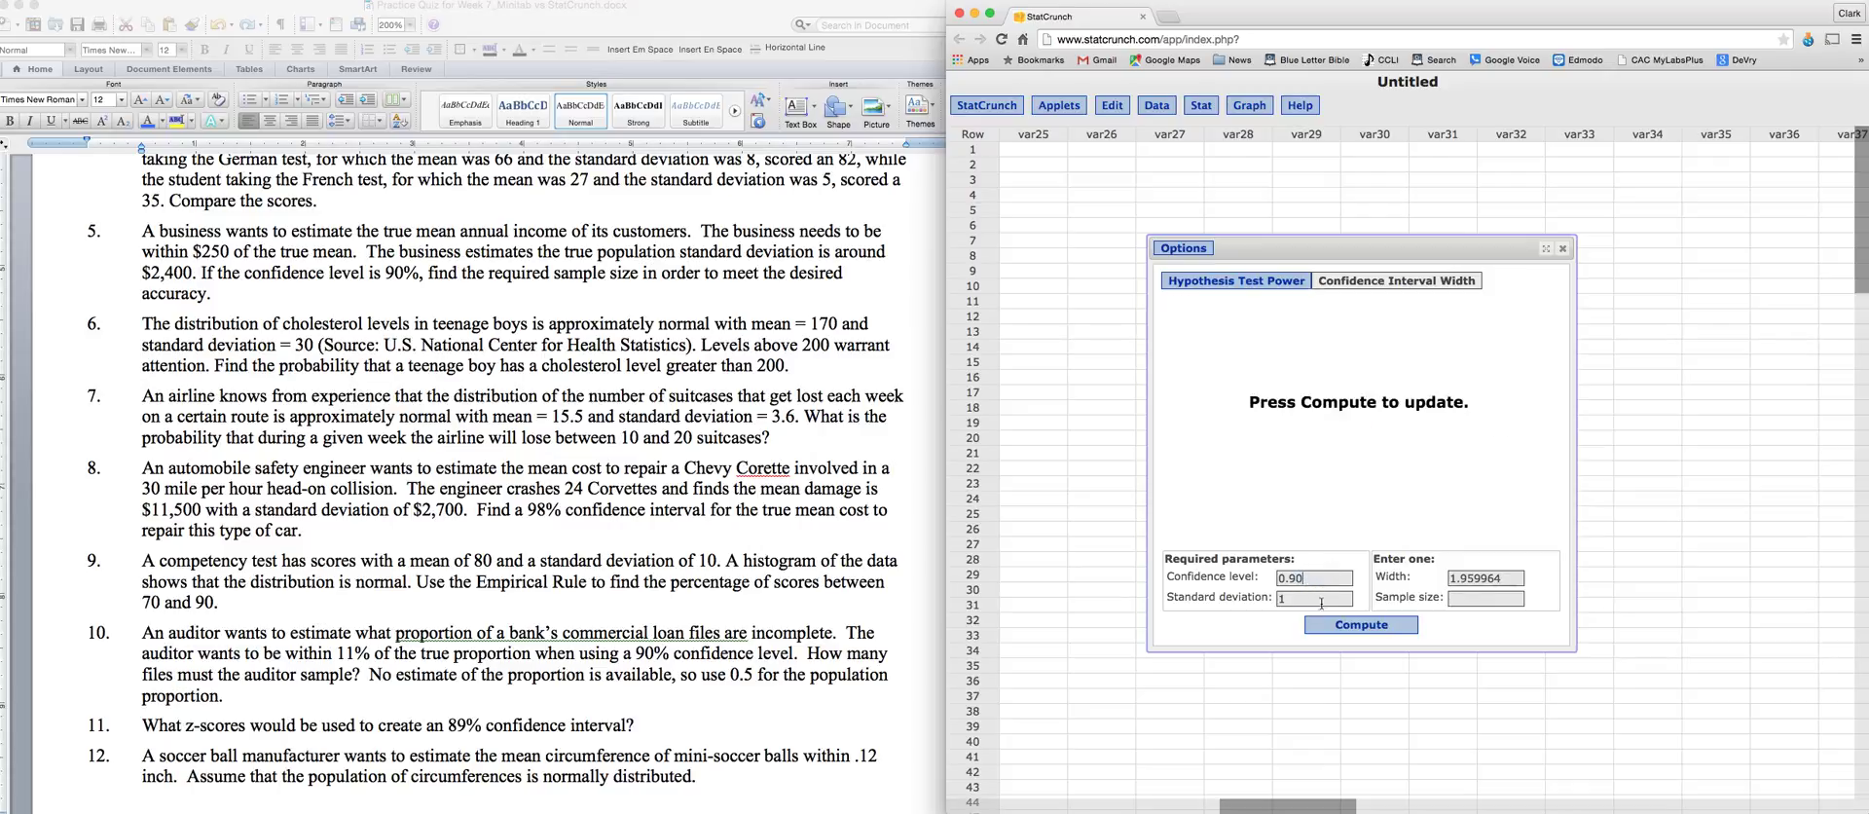
click(1288, 600)
key(BackSpace)
text(2400)
drag(1507, 580, 1451, 580)
text(500)
click(1371, 627)
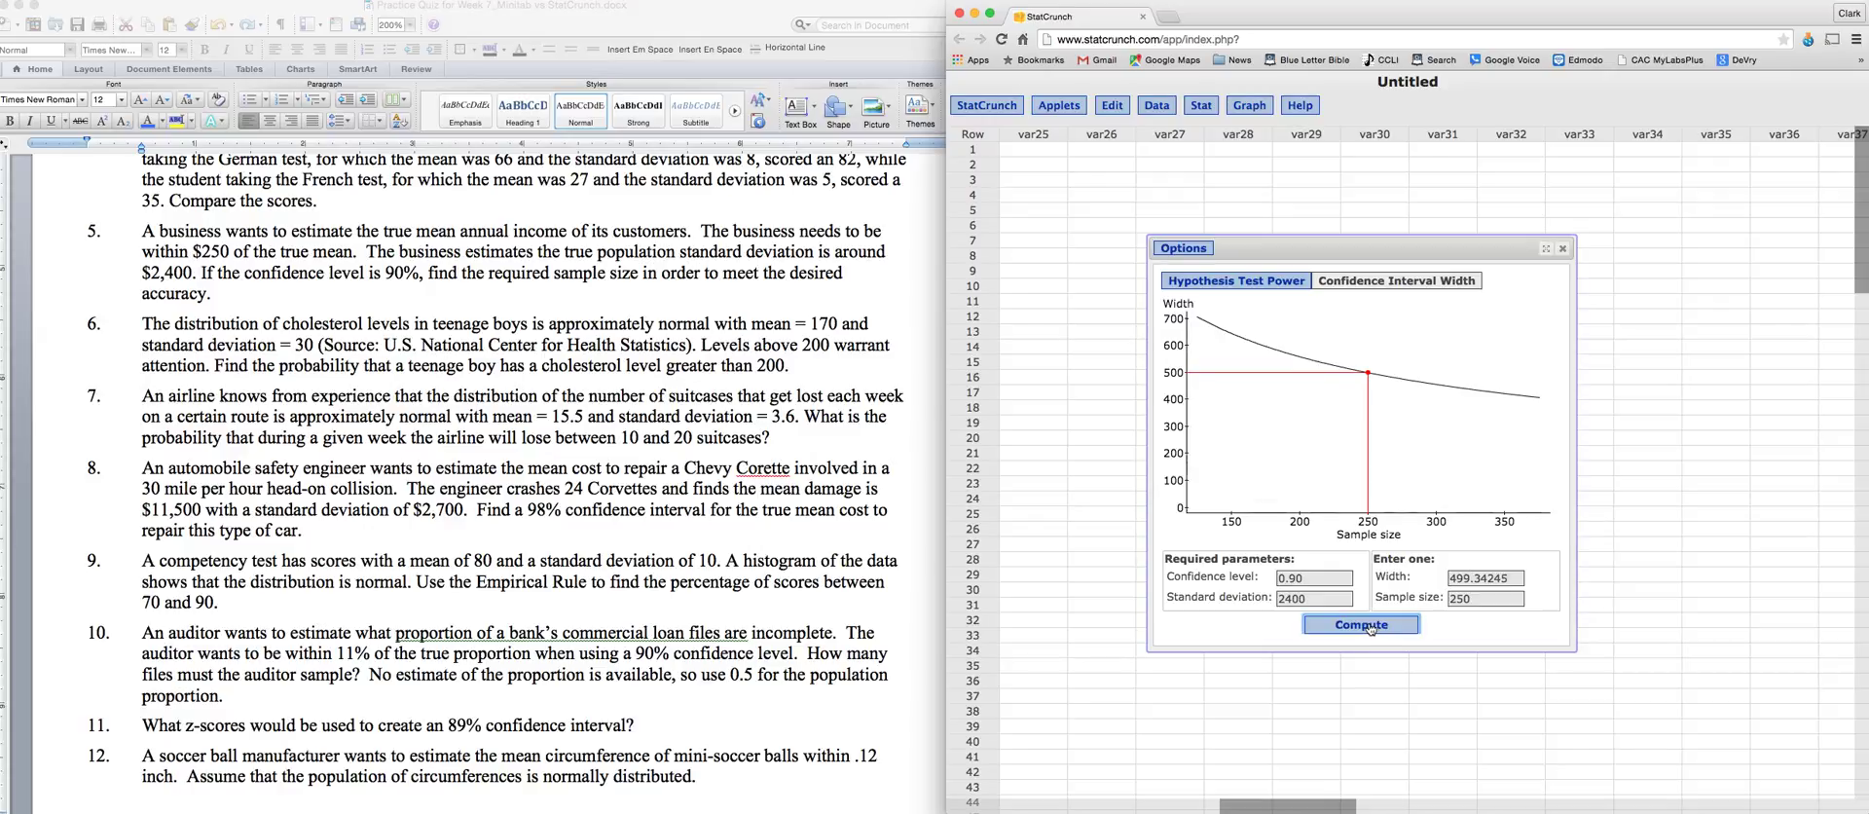
double_click(1465, 597)
click(1478, 603)
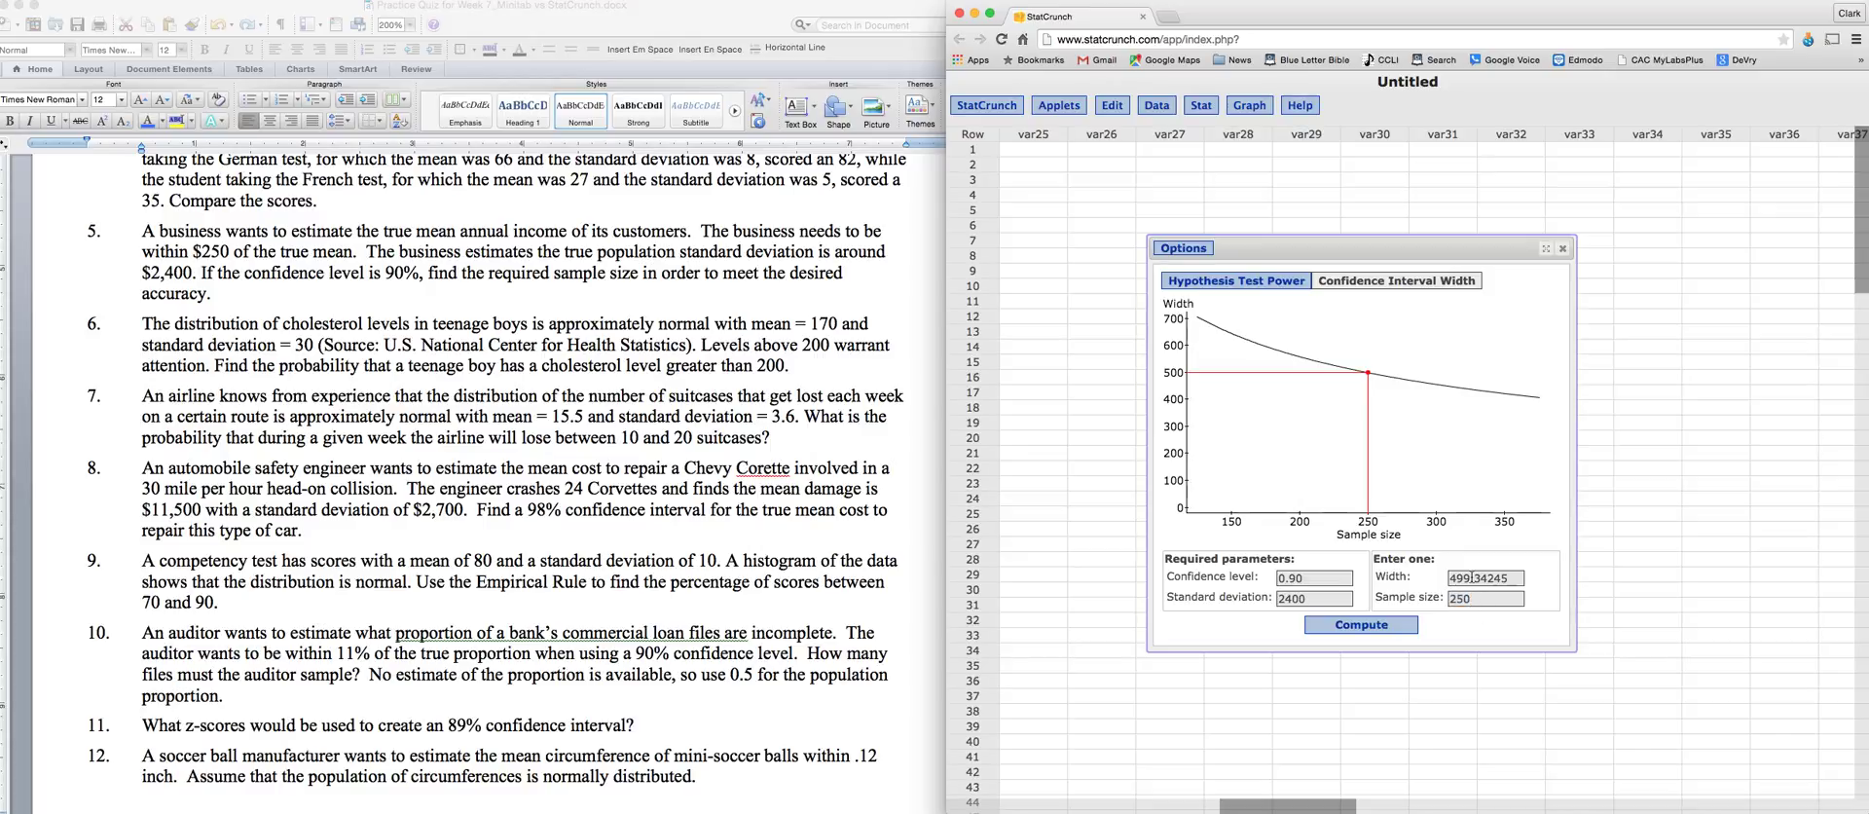